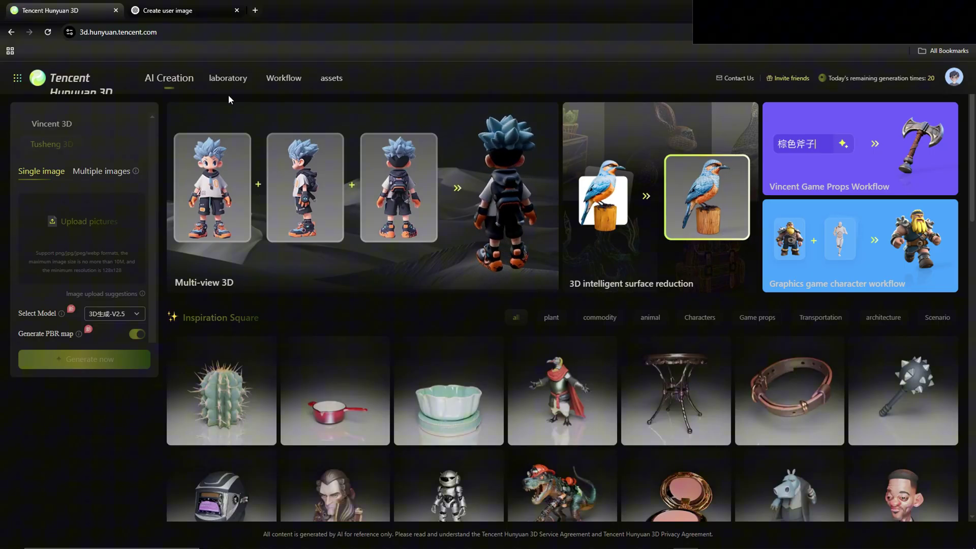
Browse Inspiration Square and preview the black symbiote Spider-Man bust, turning it to a frontal view.
{"action": "scroll", "coordinate": [581, 270], "scroll_direction": "down", "scroll_amount": 5}
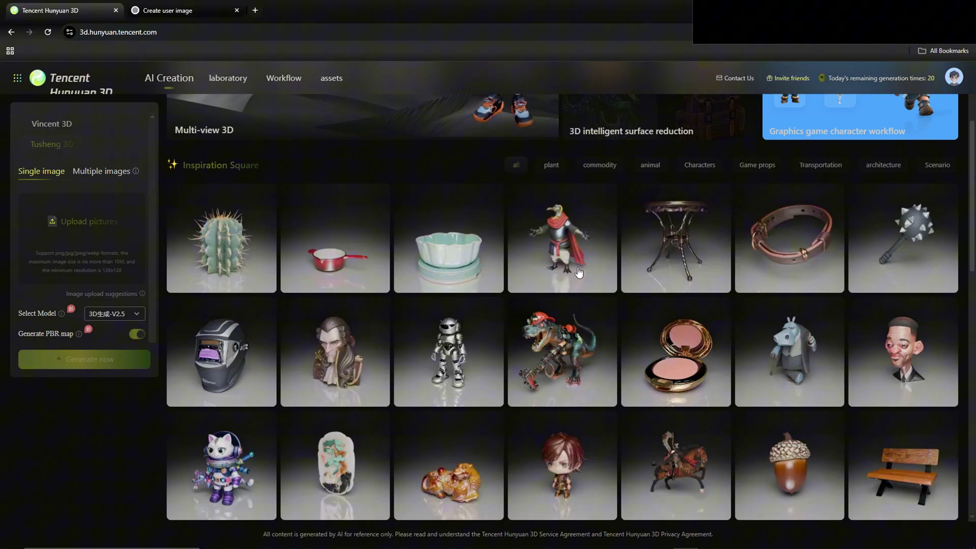
{"action": "scroll", "coordinate": [582, 269], "scroll_direction": "down", "scroll_amount": 7}
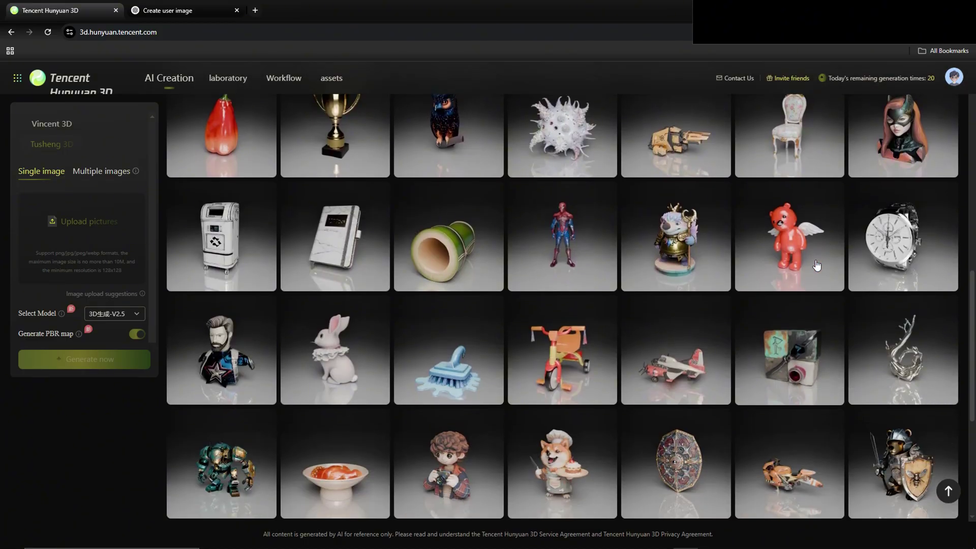
{"action": "scroll", "coordinate": [814, 267], "scroll_direction": "down", "scroll_amount": 1}
{"action": "mouse_move", "coordinate": [565, 233]}
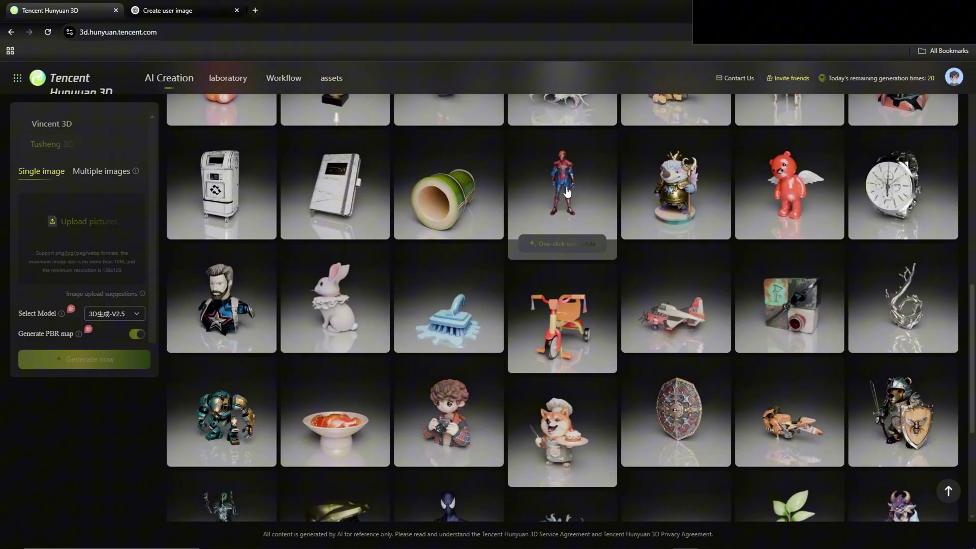
{"action": "scroll", "coordinate": [565, 233], "scroll_direction": "up", "scroll_amount": 1}
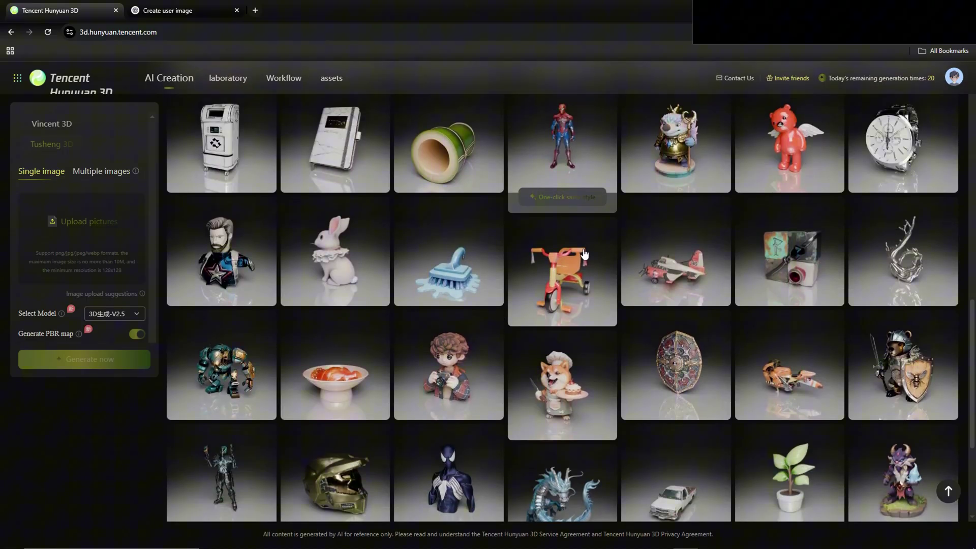
{"action": "scroll", "coordinate": [584, 253], "scroll_direction": "down", "scroll_amount": 2}
{"action": "scroll", "coordinate": [585, 254], "scroll_direction": "down", "scroll_amount": 4}
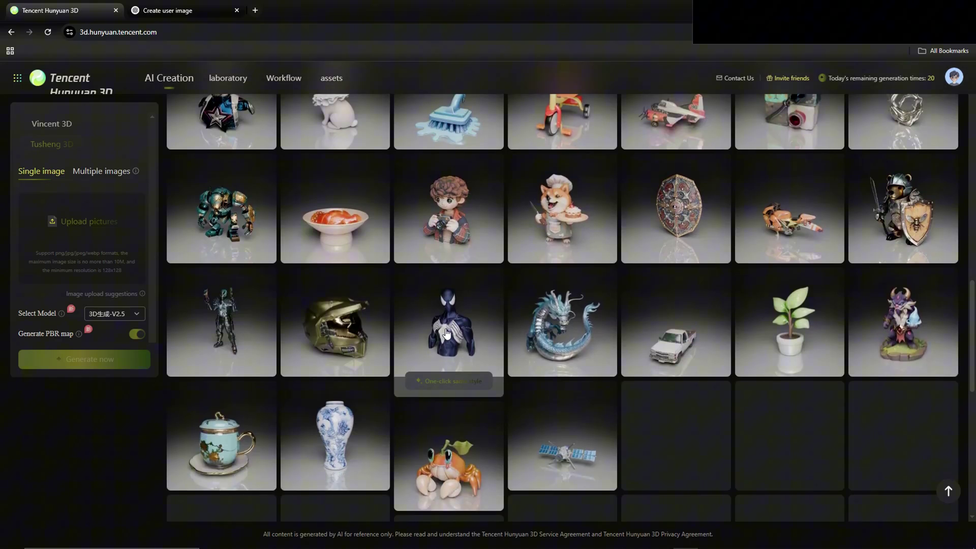
{"action": "left_click", "coordinate": [446, 325]}
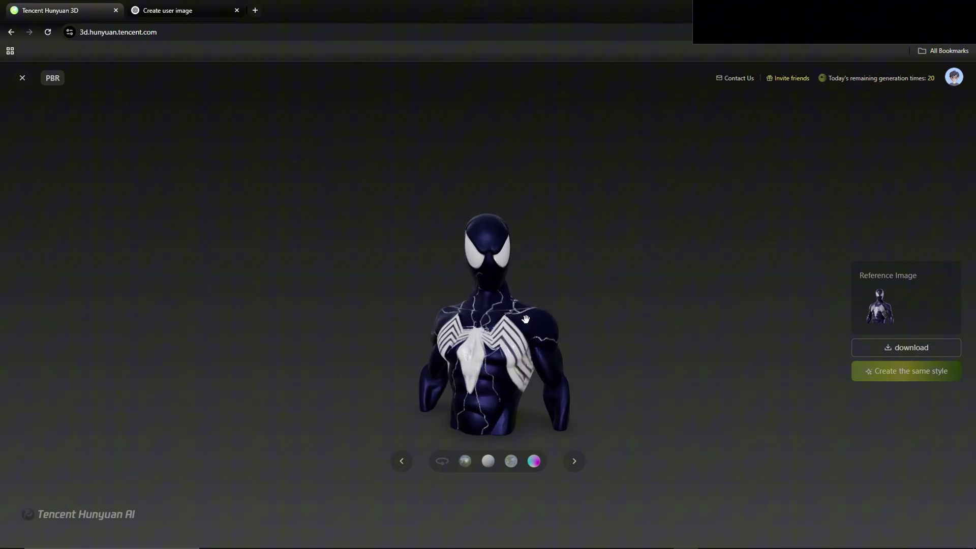
{"action": "left_click_drag", "start_coordinate": [525, 314], "coordinate": [499, 305]}
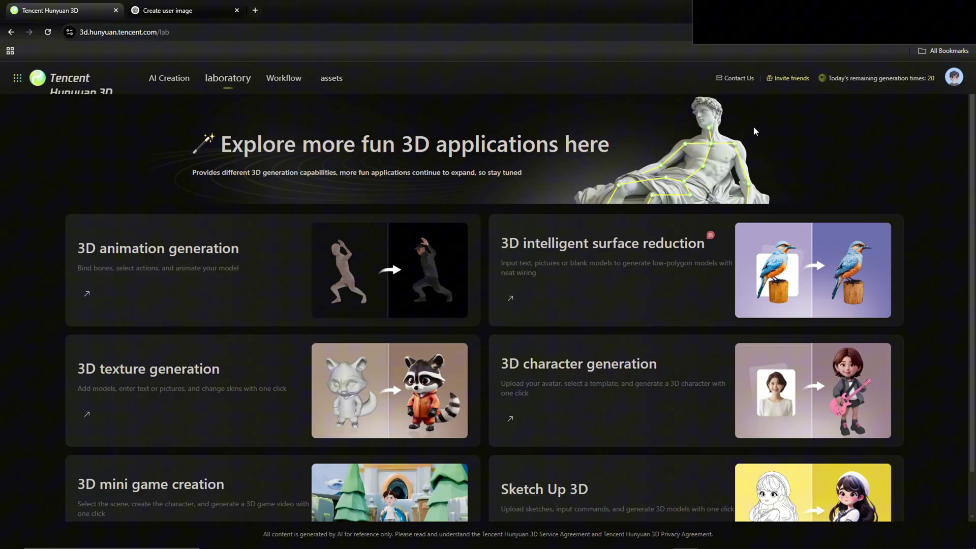
Scroll the laboratory page down to the 3D texture generation card.
{"action": "scroll", "coordinate": [756, 126], "scroll_direction": "down", "scroll_amount": 1}
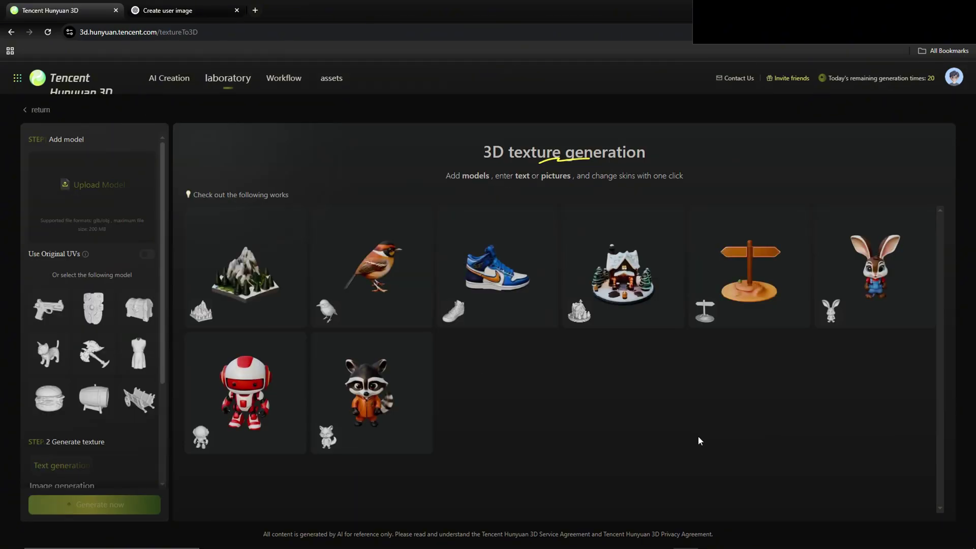
{"action": "mouse_move", "coordinate": [93, 326]}
Use the sample cat as base model with the texture prompt 'black and gray cat thats smiling'.
{"action": "left_click", "coordinate": [86, 186]}
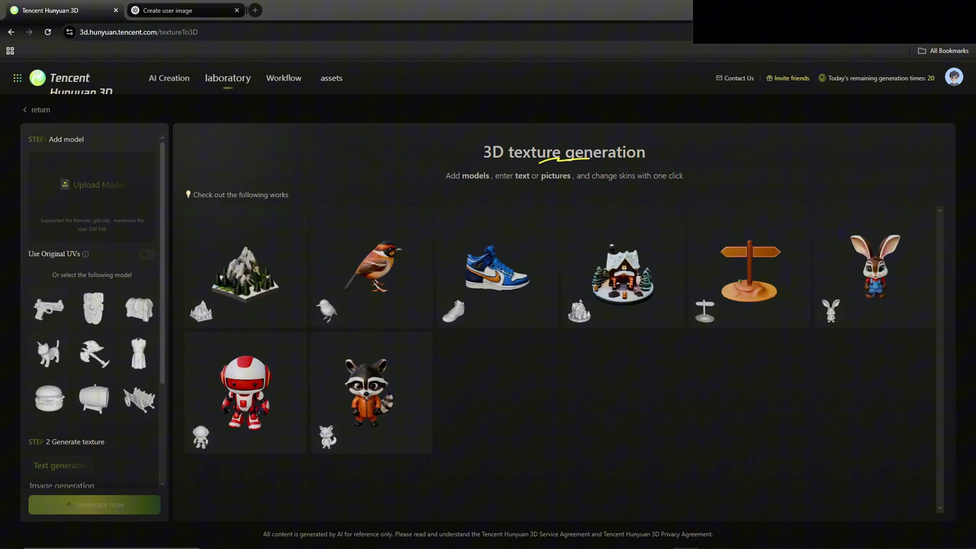
{"action": "left_click", "coordinate": [48, 354]}
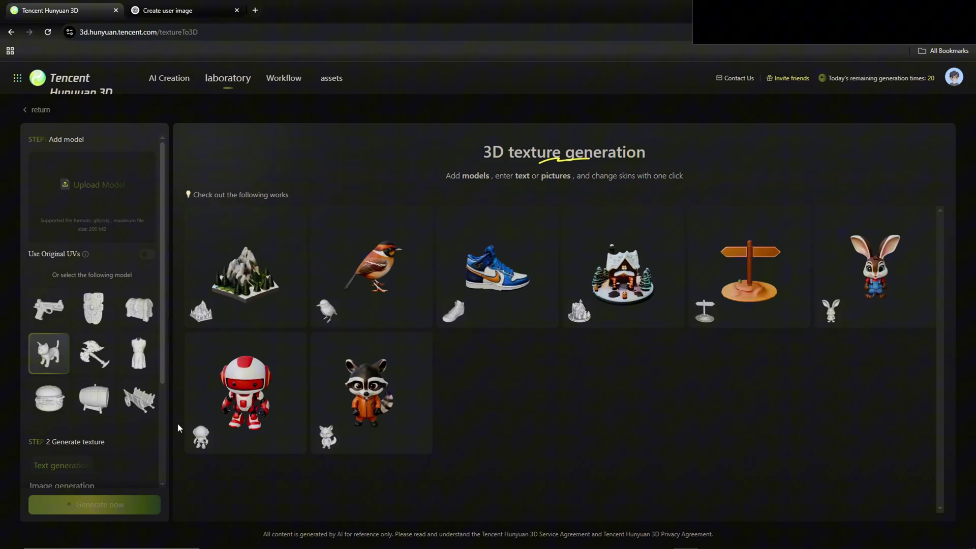
{"action": "scroll", "coordinate": [79, 389], "scroll_direction": "down", "scroll_amount": 3}
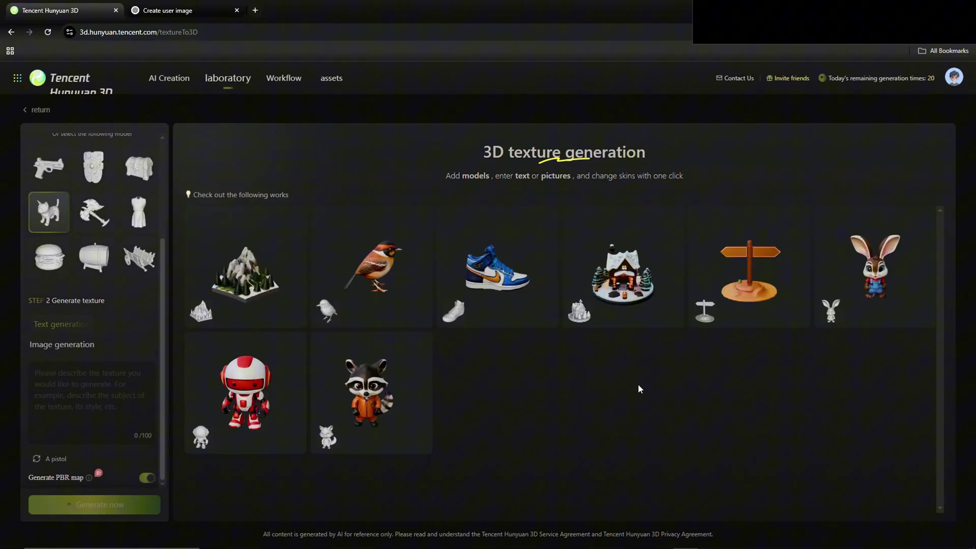
{"action": "type", "text": "black and"}
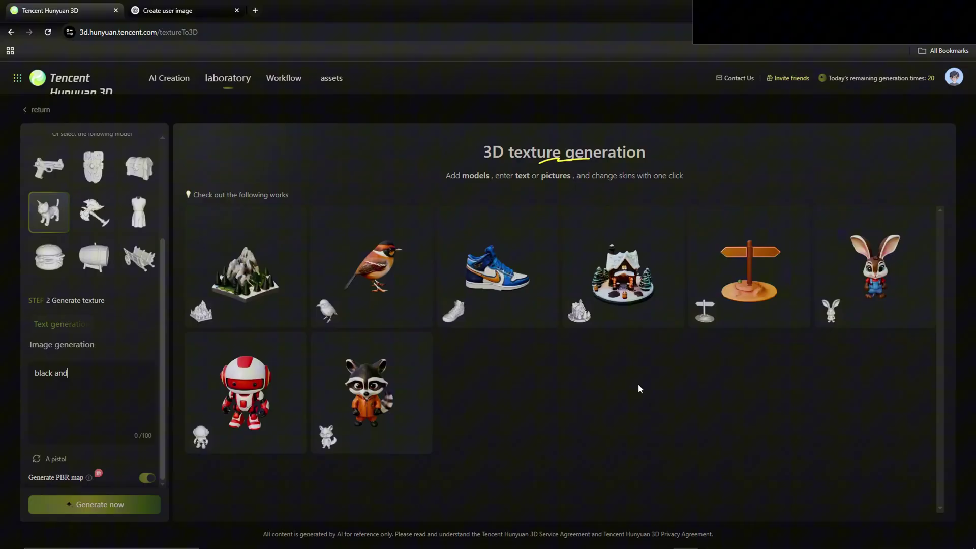
{"action": "type", "text": " gray cat thats smiling"}
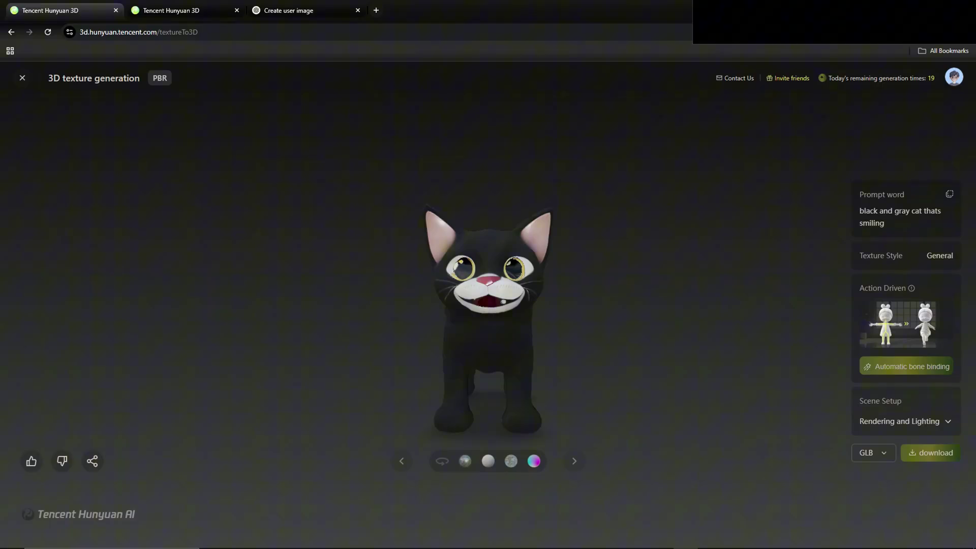
Orbit the textured black-and-gray cat to view its back, three-quarter side and front.
{"action": "left_click_drag", "start_coordinate": [684, 340], "coordinate": [545, 289]}
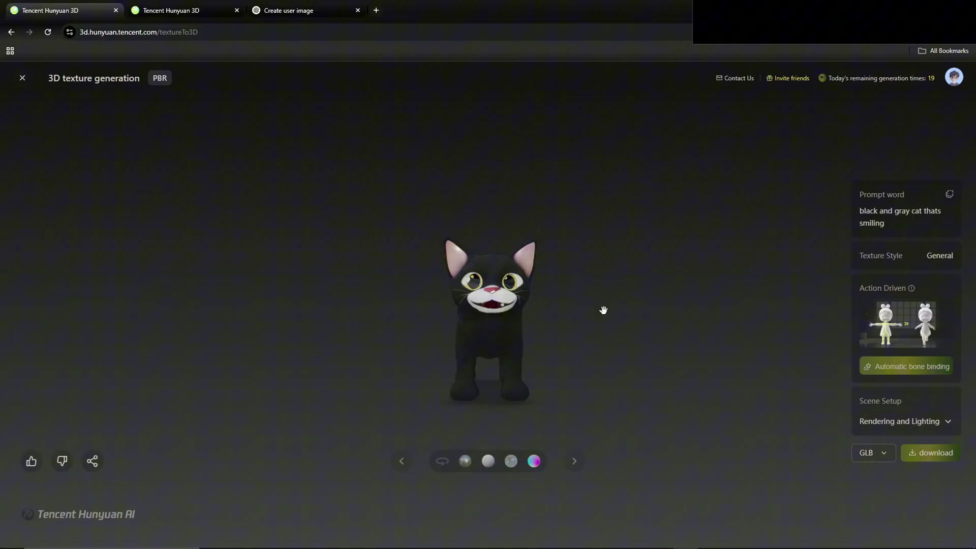
{"action": "left_click_drag", "start_coordinate": [604, 321], "coordinate": [549, 323]}
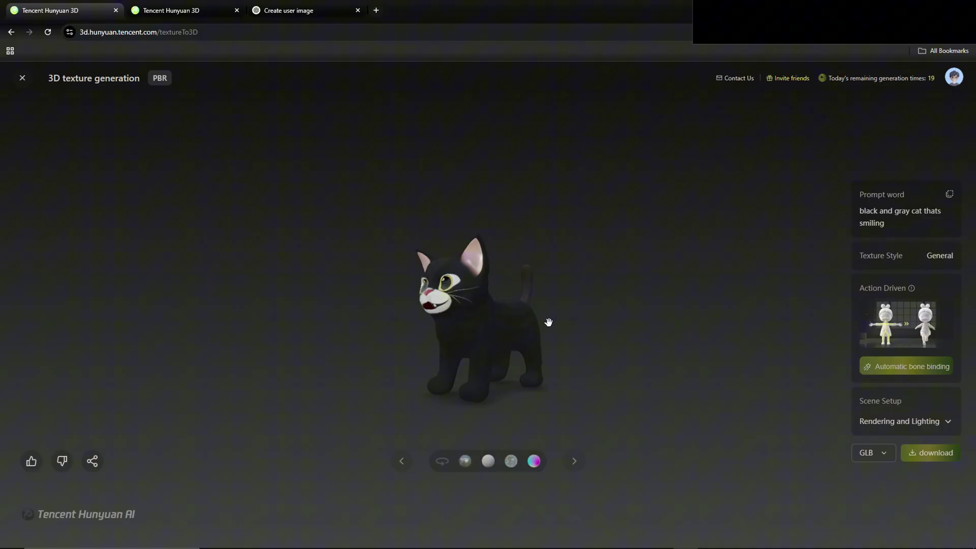
{"action": "left_click_drag", "start_coordinate": [548, 323], "coordinate": [667, 466]}
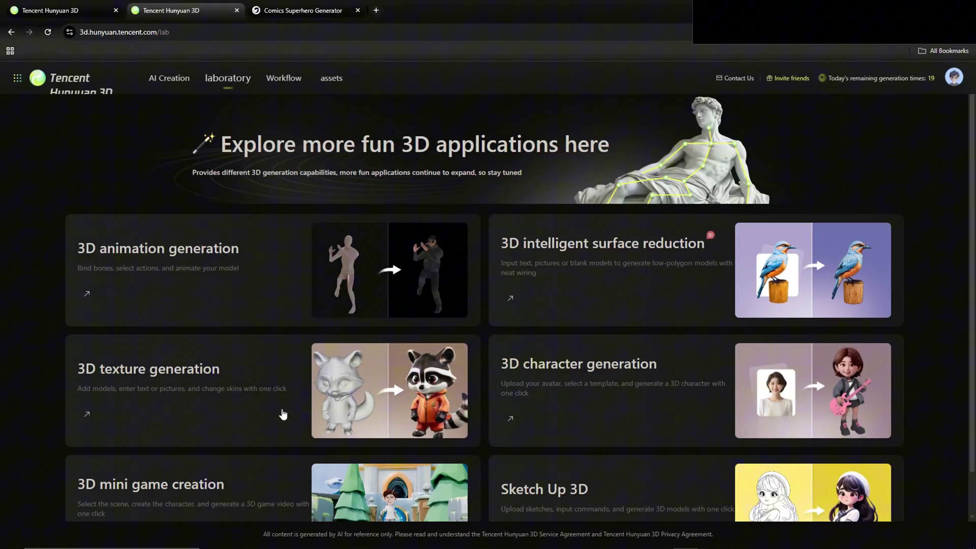
Scroll down the laboratory page and open the Sketch Up 3D card.
{"action": "scroll", "coordinate": [246, 381], "scroll_direction": "down", "scroll_amount": 1}
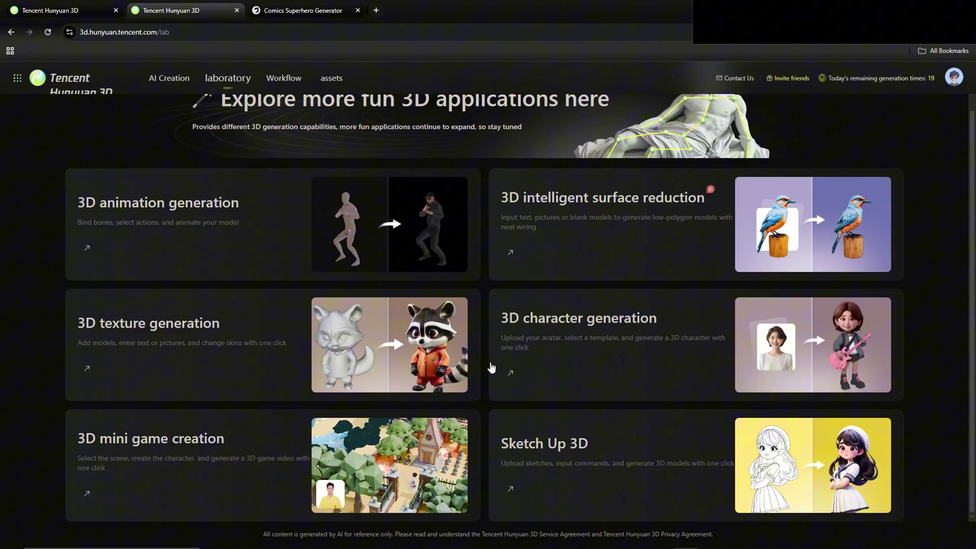
{"action": "left_click", "coordinate": [724, 464]}
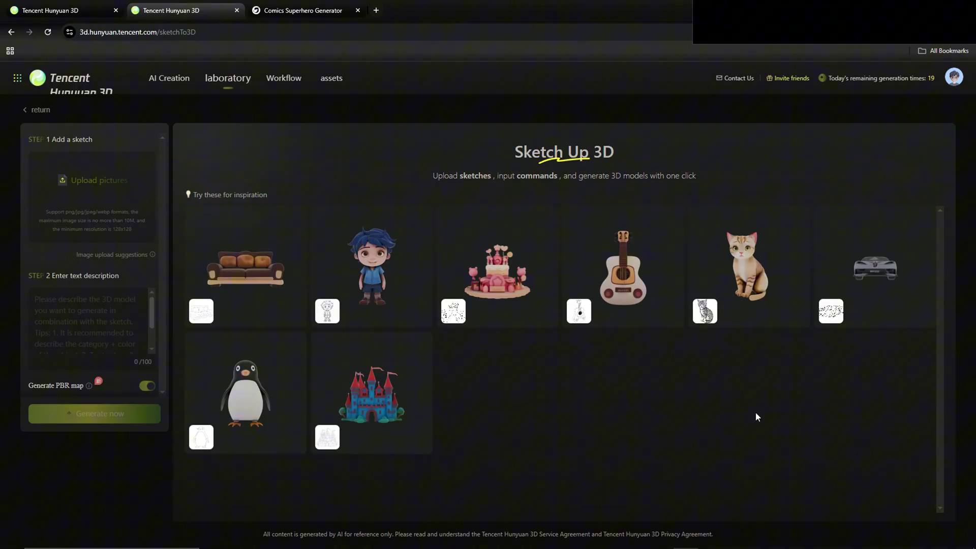
In assets, view the pink striped bust's reference drawing and orbit to the top of its head.
{"action": "left_click", "coordinate": [332, 78]}
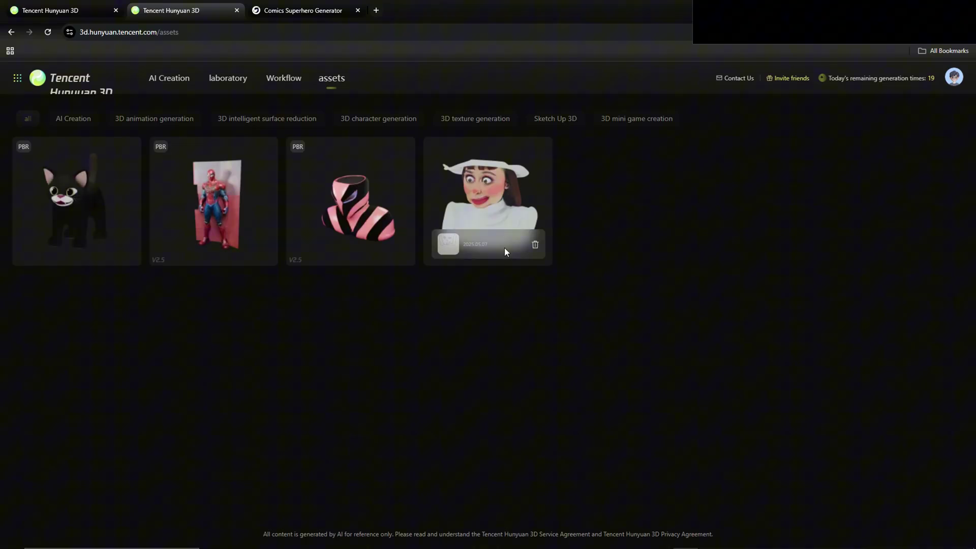
{"action": "left_click", "coordinate": [350, 204]}
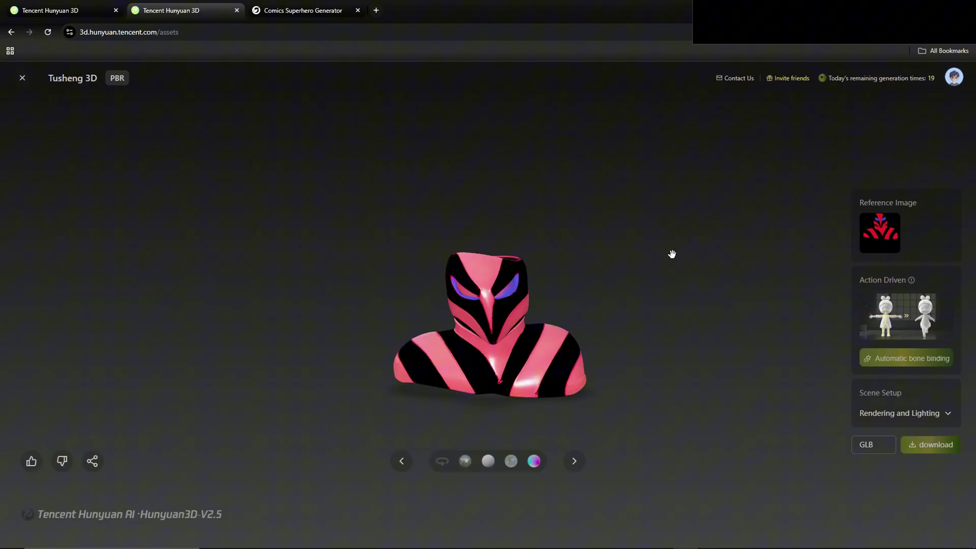
{"action": "left_click", "coordinate": [882, 235]}
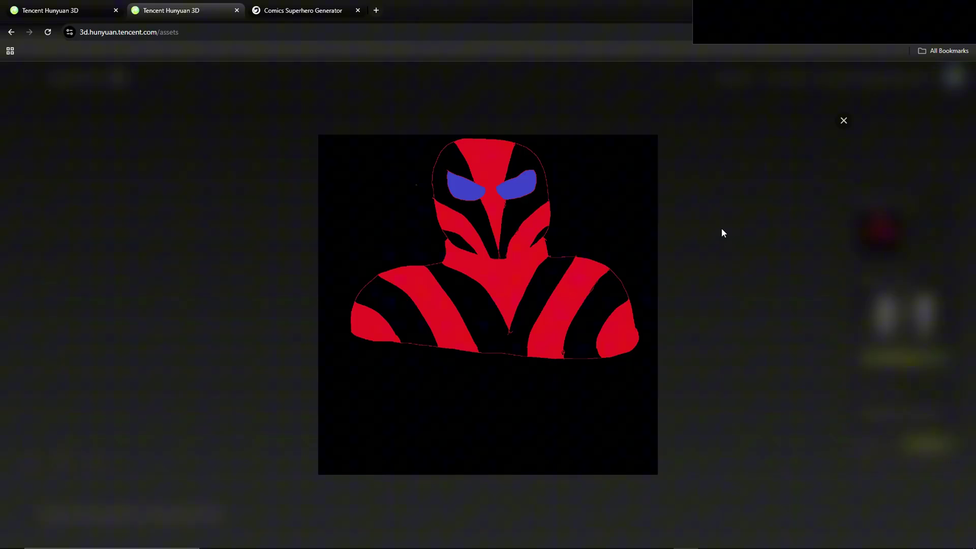
{"action": "left_click", "coordinate": [744, 216]}
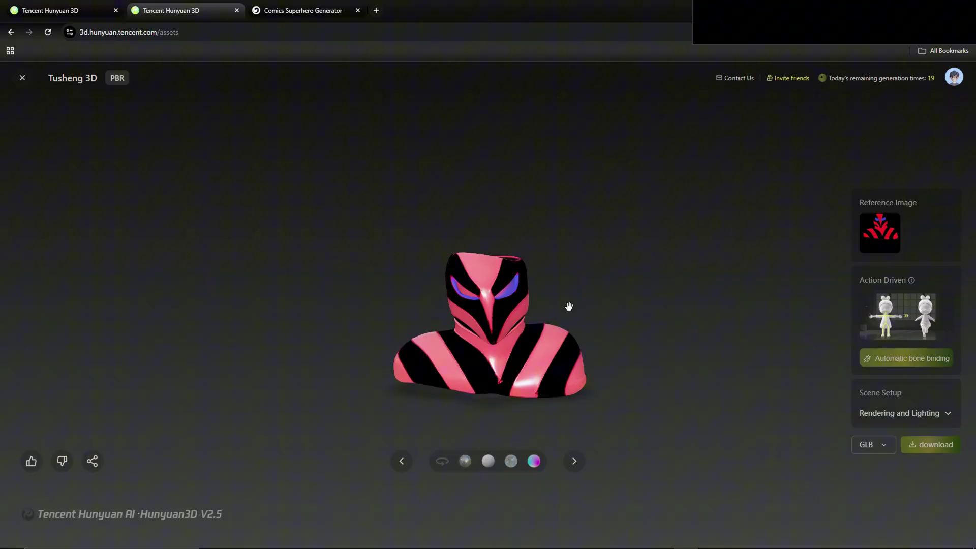
{"action": "left_click_drag", "start_coordinate": [538, 291], "coordinate": [534, 336]}
{"action": "left_click", "coordinate": [22, 78]}
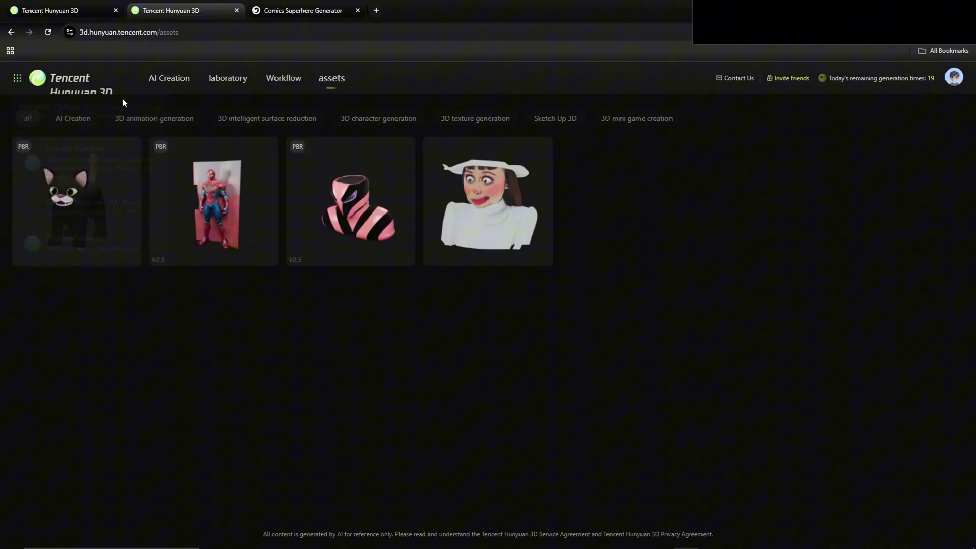
{"action": "mouse_move", "coordinate": [532, 252]}
{"action": "left_click", "coordinate": [483, 195]}
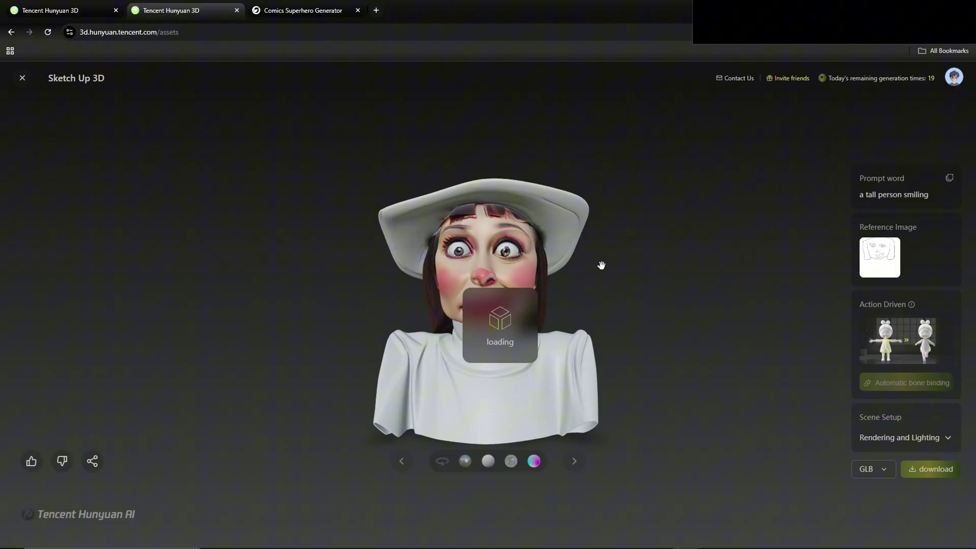
{"action": "left_click", "coordinate": [875, 268]}
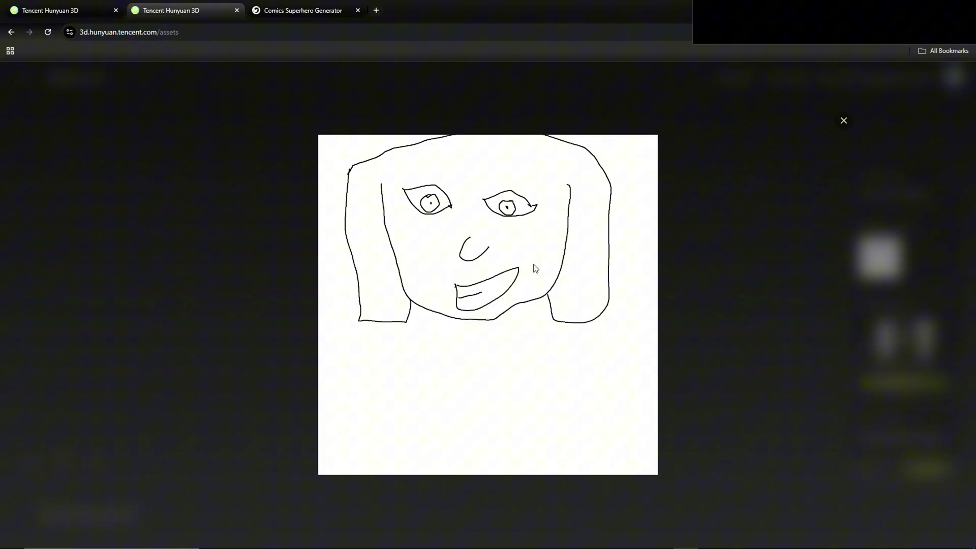
{"action": "left_click", "coordinate": [756, 249]}
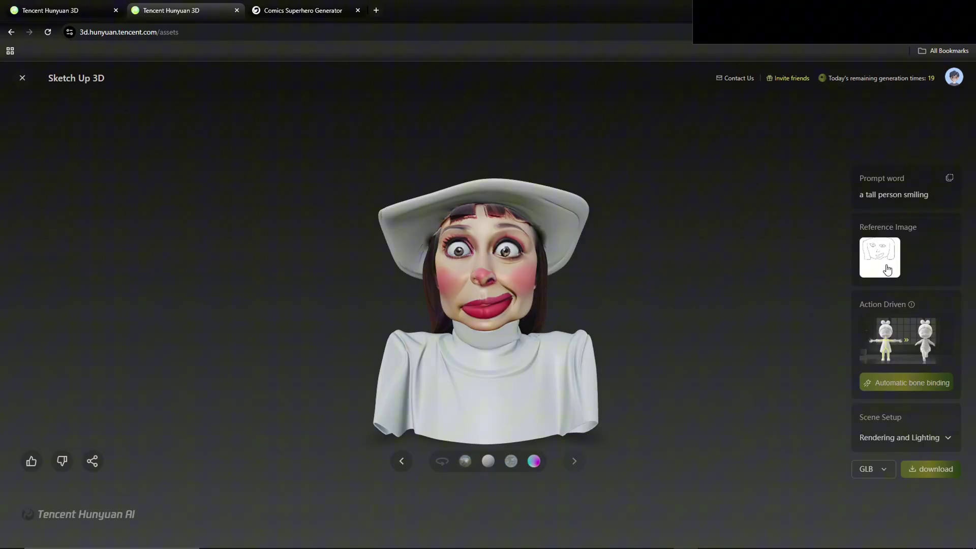
{"action": "mouse_move", "coordinate": [457, 318]}
{"action": "left_mouse_down"}
{"action": "mouse_move", "coordinate": [484, 324]}
{"action": "mouse_move", "coordinate": [507, 292]}
{"action": "left_mouse_up"}
{"action": "left_click", "coordinate": [23, 78]}
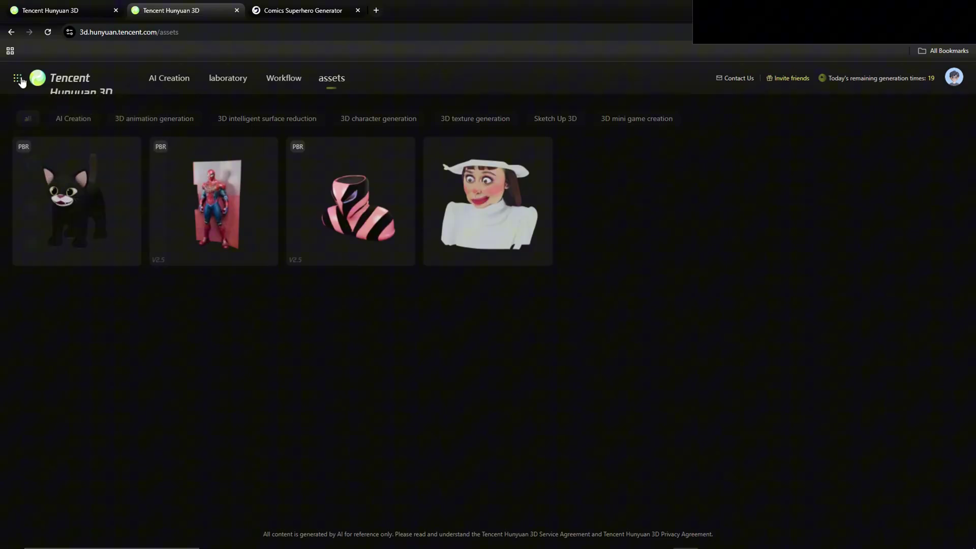
Drag the Spider-Man sketch from the Comics Superhero Generator into Hunyuan's sketch upload box.
{"action": "left_click", "coordinate": [318, 8]}
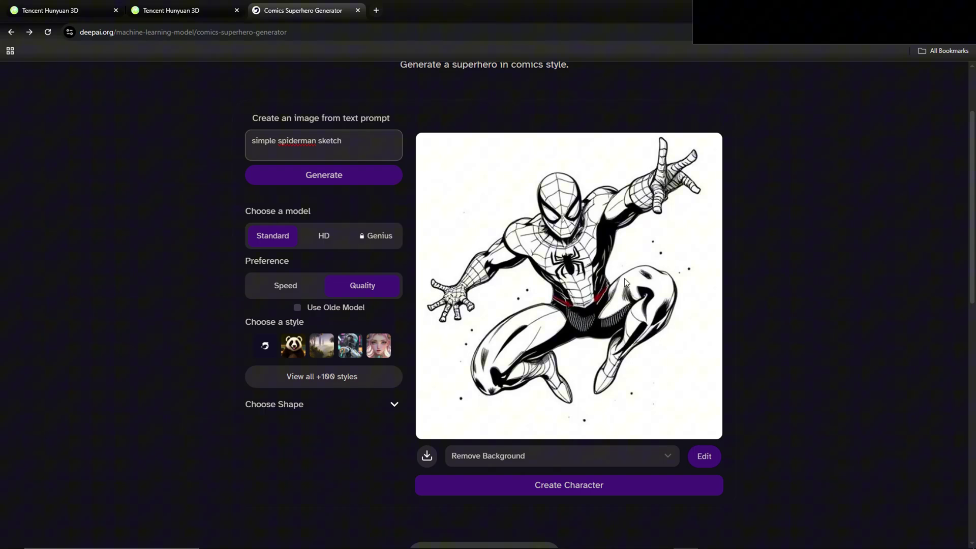
{"action": "mouse_move", "coordinate": [622, 292]}
{"action": "left_mouse_down"}
{"action": "mouse_move", "coordinate": [198, 7]}
{"action": "mouse_move", "coordinate": [92, 9]}
{"action": "mouse_move", "coordinate": [120, 244]}
{"action": "left_mouse_up"}
{"action": "left_click", "coordinate": [176, 9]}
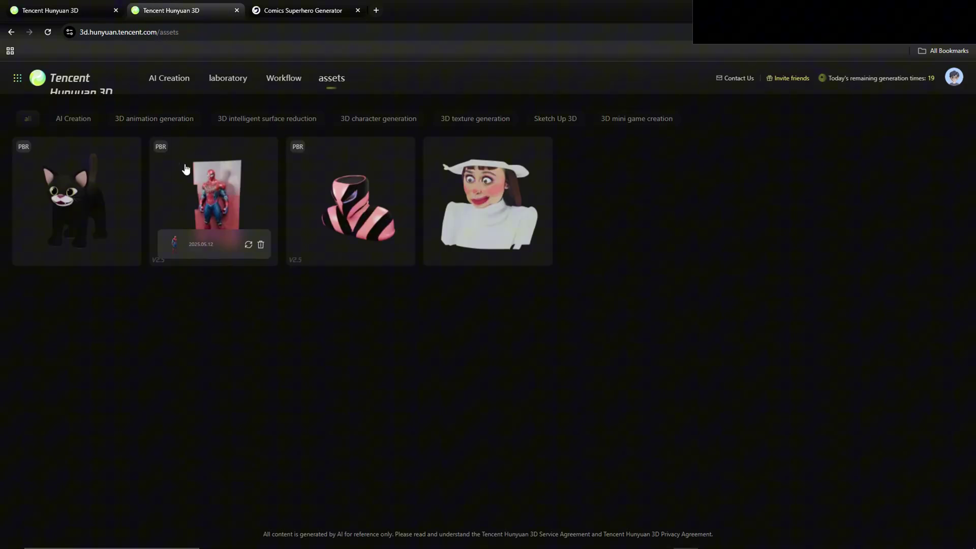
Generate a Sketch Up 3D model from the Spider-Man sketch described as 'superhero with black white and red'.
{"action": "left_click", "coordinate": [61, 86]}
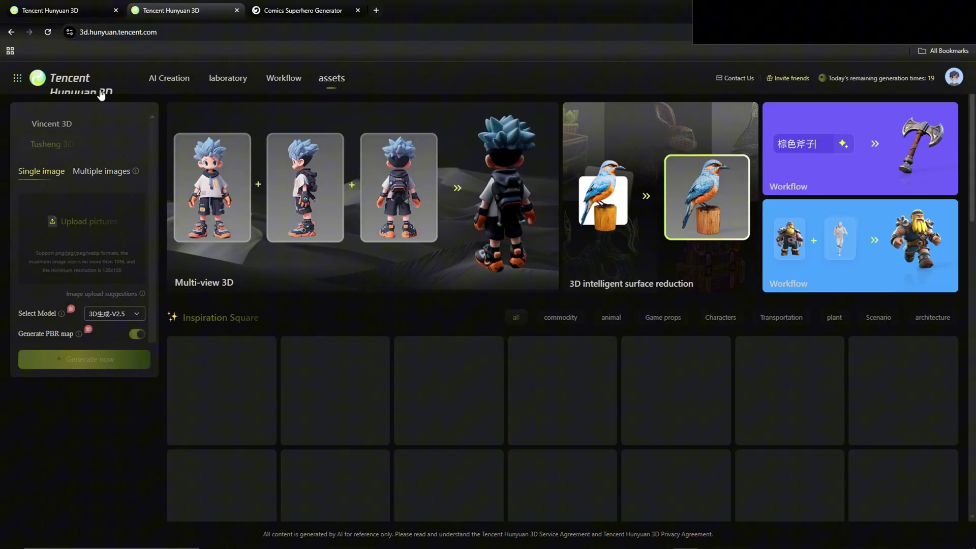
{"action": "left_click", "coordinate": [227, 78]}
{"action": "scroll", "coordinate": [738, 250], "scroll_direction": "down", "scroll_amount": 1}
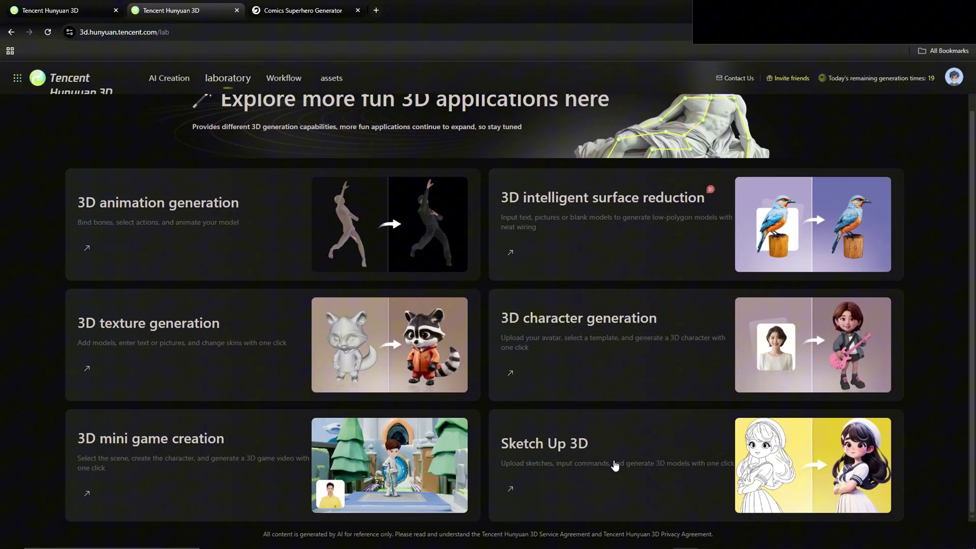
{"action": "left_click", "coordinate": [765, 465]}
{"action": "key", "text": "ctrl+shift+Tab"}
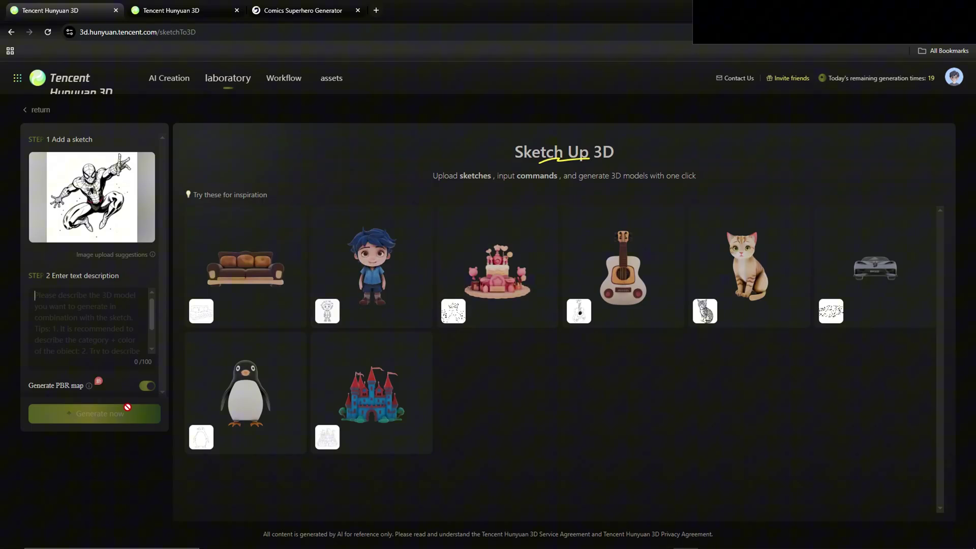
{"action": "type", "text": "superh"}
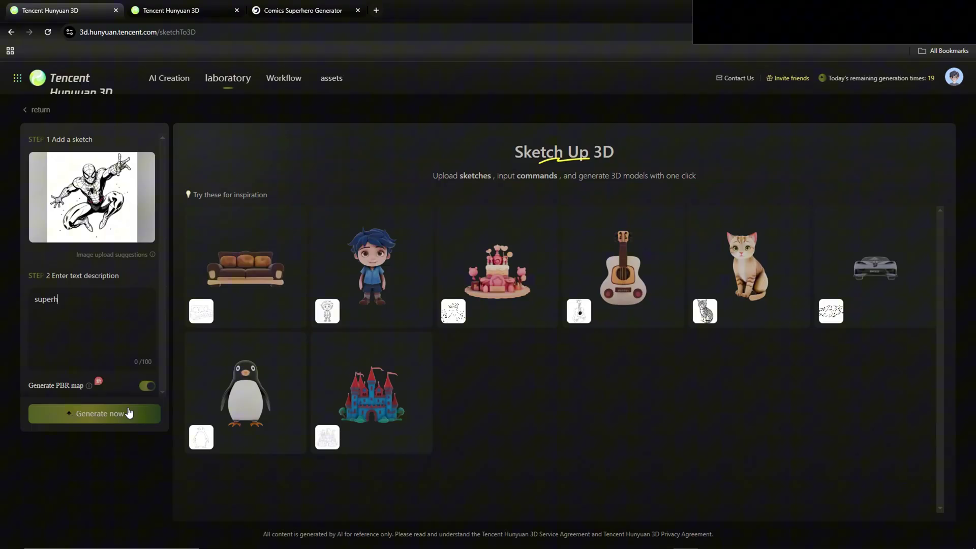
{"action": "type", "text": "ero with black white and red"}
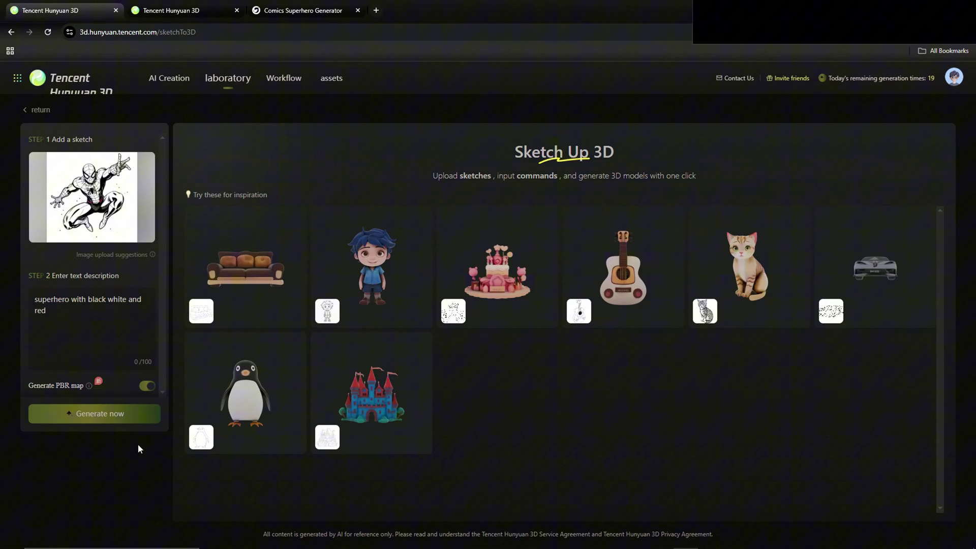
{"action": "left_click", "coordinate": [102, 417]}
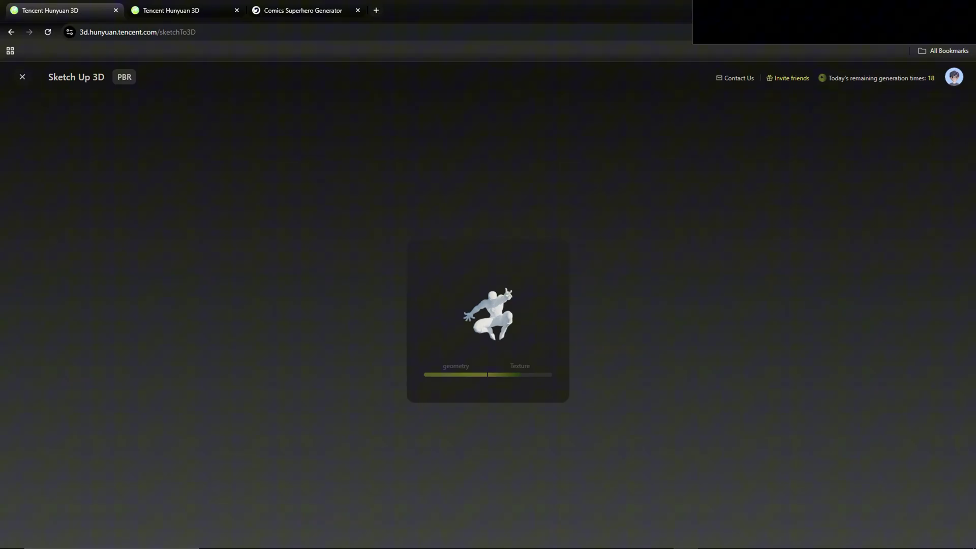
Leave the Spider-Man generation running and switch over to the second Hunyuan 3D tab.
{"action": "left_click", "coordinate": [303, 10]}
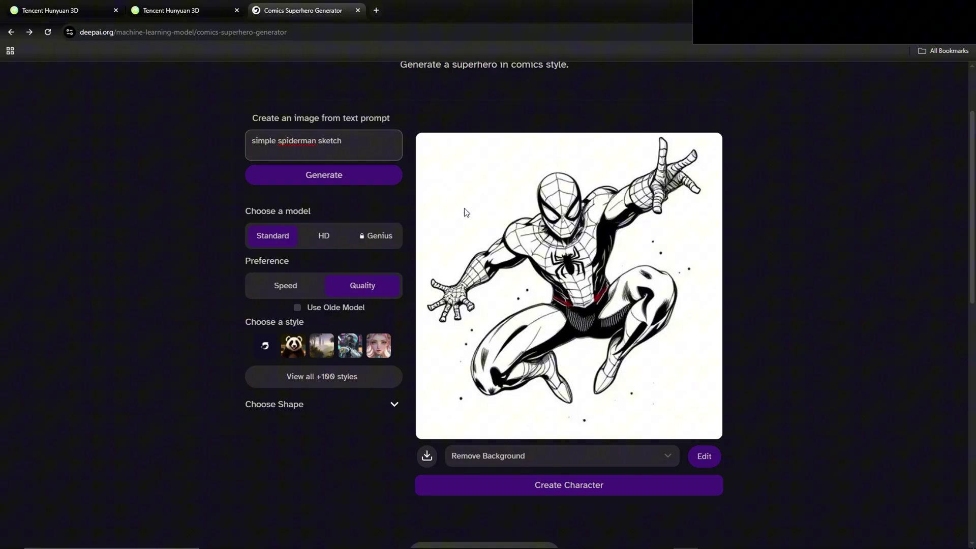
{"action": "left_click", "coordinate": [171, 10]}
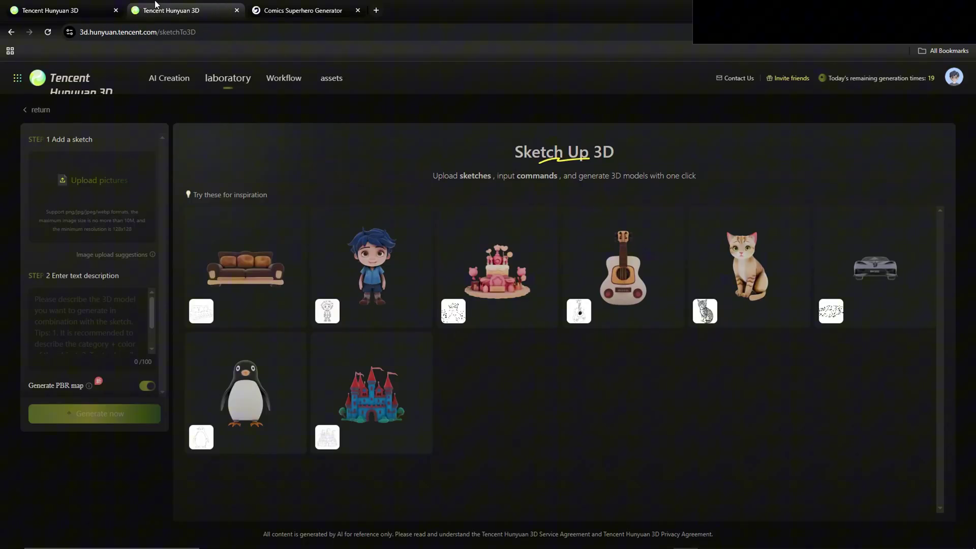
Upload the red Spider-Man suit photo as avatar and generate it with the Urban white collar template.
{"action": "left_click", "coordinate": [61, 10]}
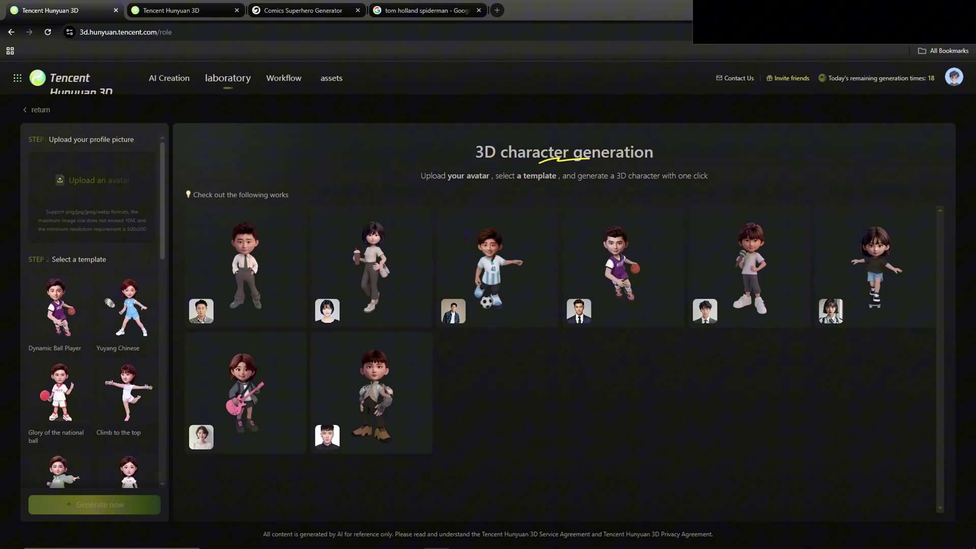
{"action": "left_click_drag", "start_coordinate": [0, 244], "coordinate": [99, 208]}
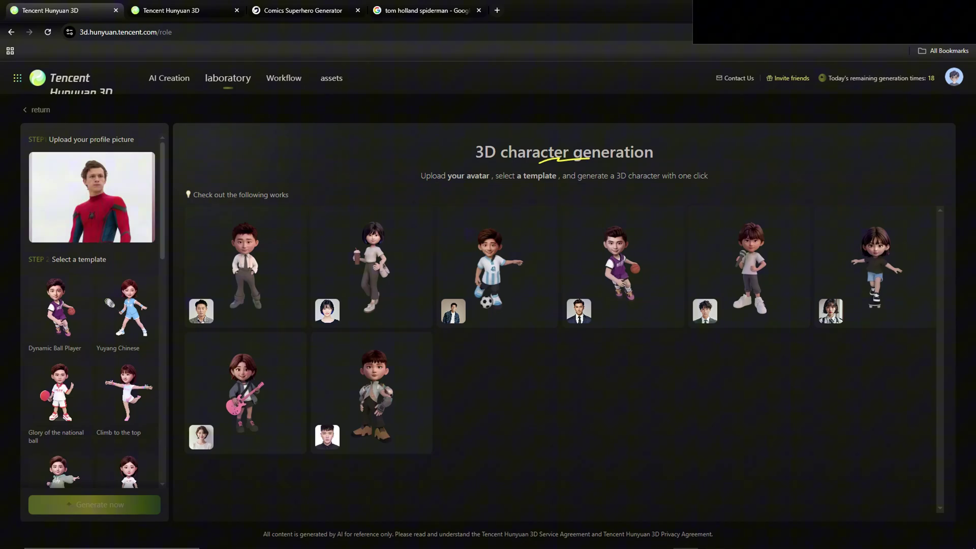
{"action": "scroll", "coordinate": [72, 377], "scroll_direction": "down", "scroll_amount": 10}
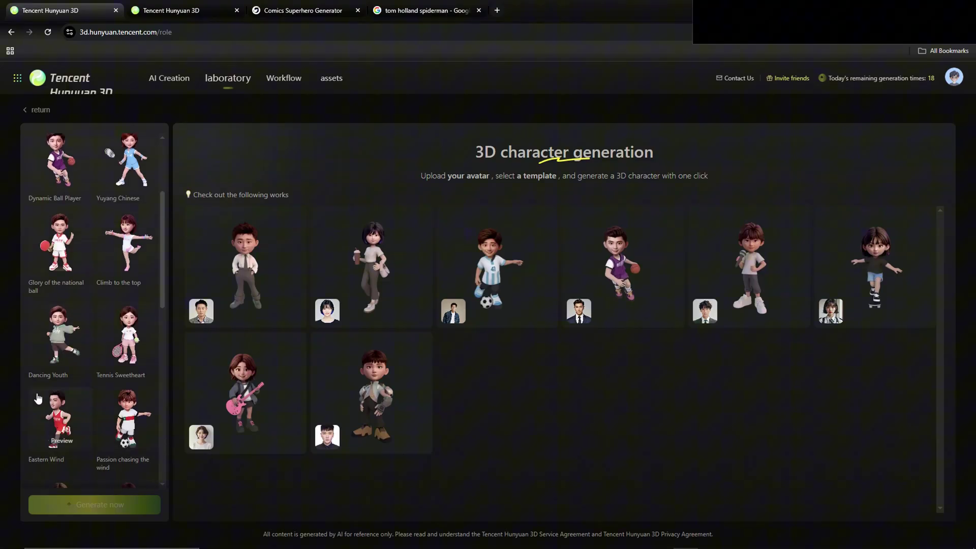
{"action": "scroll", "coordinate": [72, 377], "scroll_direction": "down", "scroll_amount": 3}
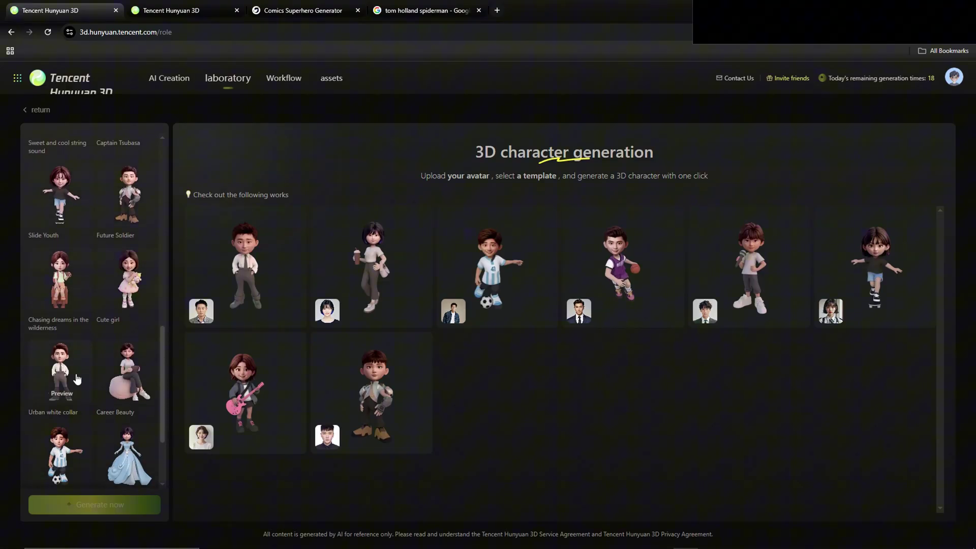
{"action": "scroll", "coordinate": [51, 351], "scroll_direction": "up", "scroll_amount": 1}
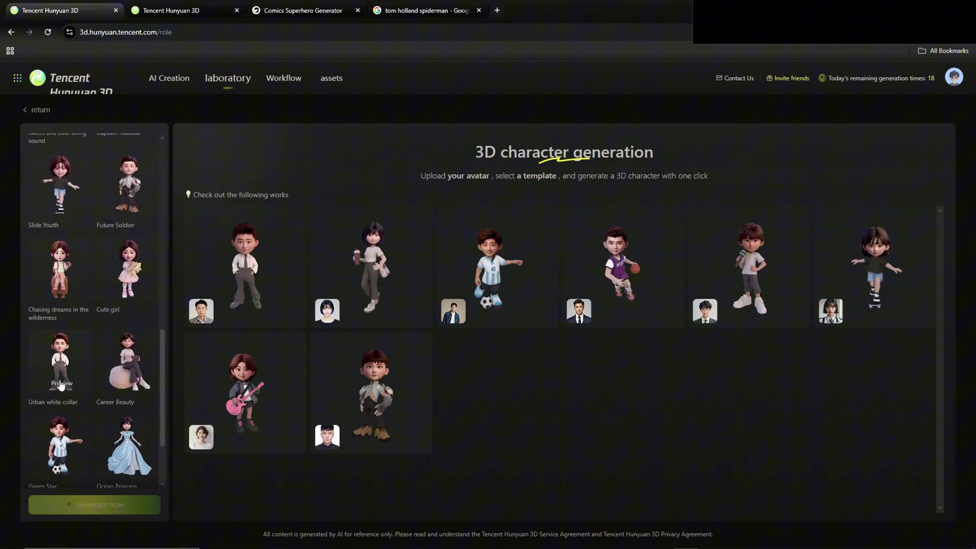
{"action": "left_click", "coordinate": [61, 385]}
{"action": "left_click", "coordinate": [101, 505]}
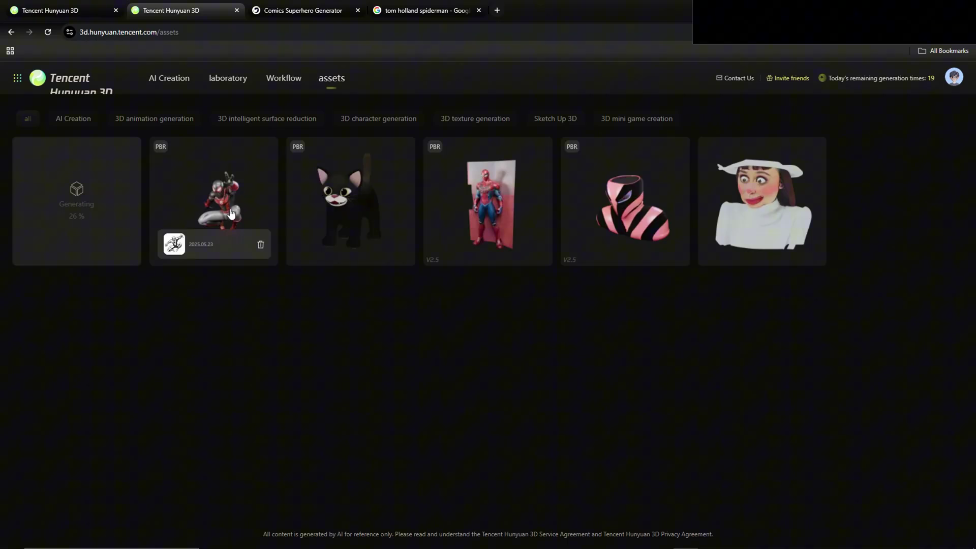
Open the Spider-Man model, enlarge its reference sketch, then turn the model to a side view.
{"action": "left_click", "coordinate": [237, 213]}
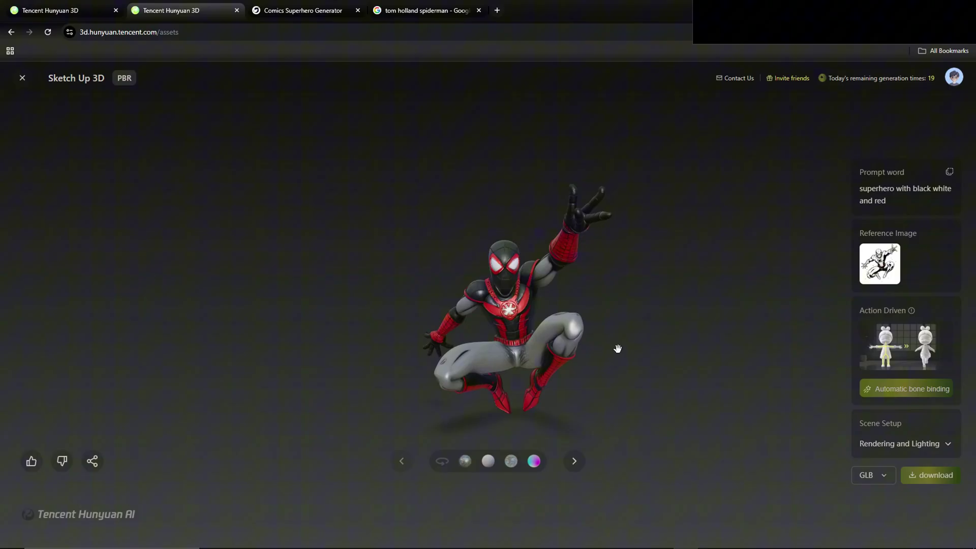
{"action": "left_click", "coordinate": [869, 269]}
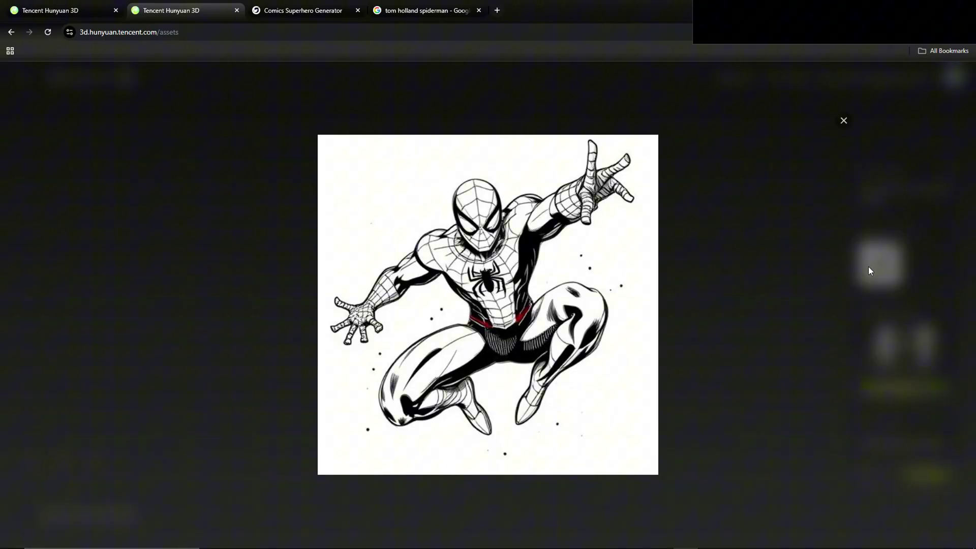
{"action": "left_click", "coordinate": [845, 120]}
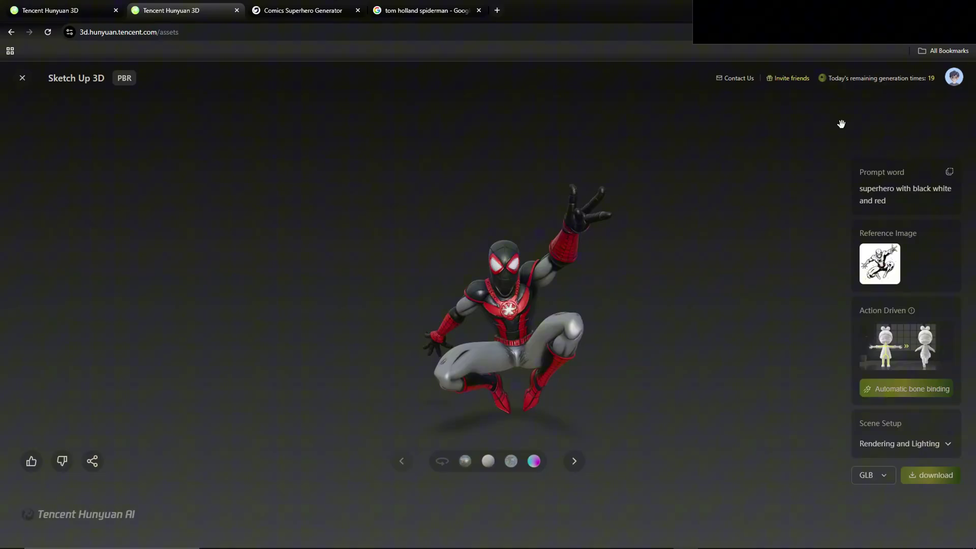
{"action": "left_click_drag", "start_coordinate": [529, 325], "coordinate": [545, 366]}
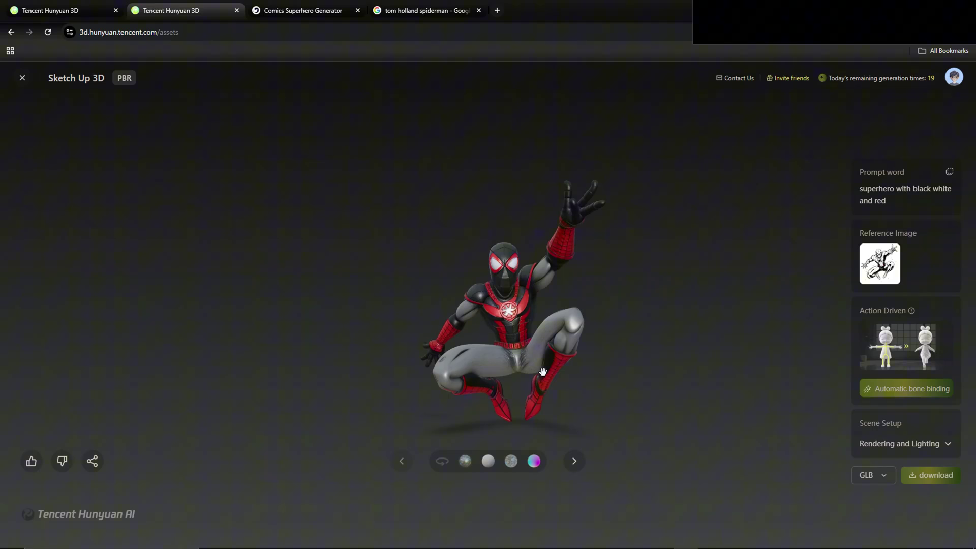
Recheck the enlarged reference sketch several times and spin the Spider-Man model a full turn.
{"action": "left_click", "coordinate": [886, 260]}
{"action": "left_click", "coordinate": [660, 255]}
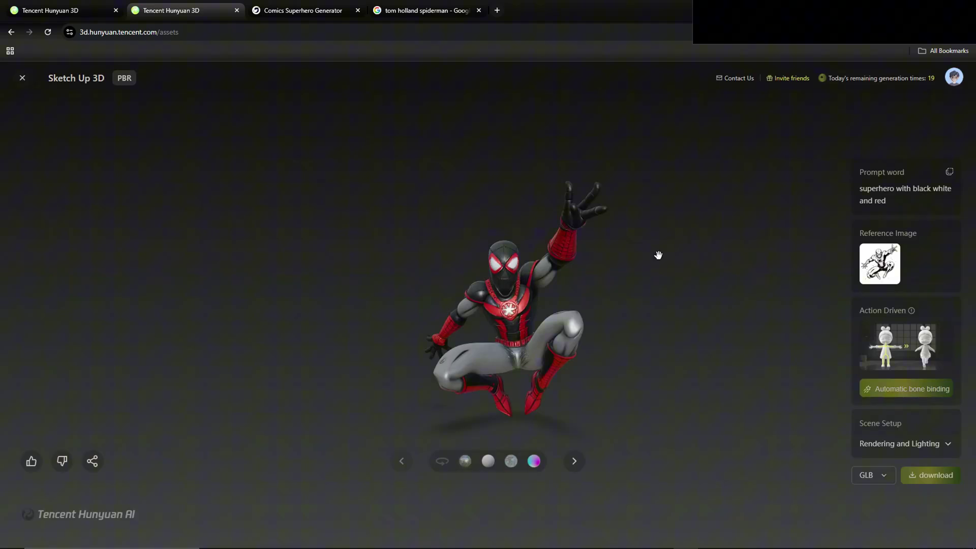
{"action": "left_click", "coordinate": [875, 270]}
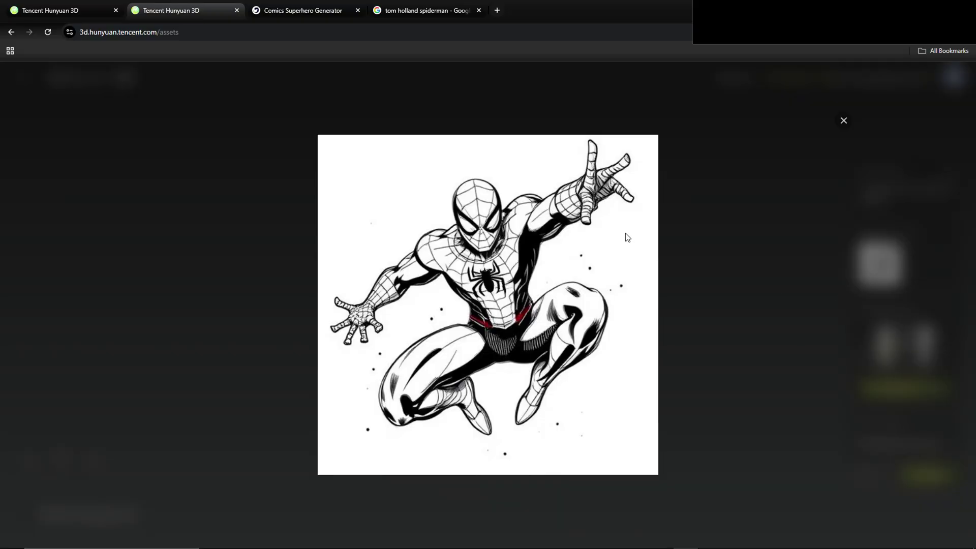
{"action": "left_click", "coordinate": [747, 306]}
{"action": "left_click", "coordinate": [883, 264]}
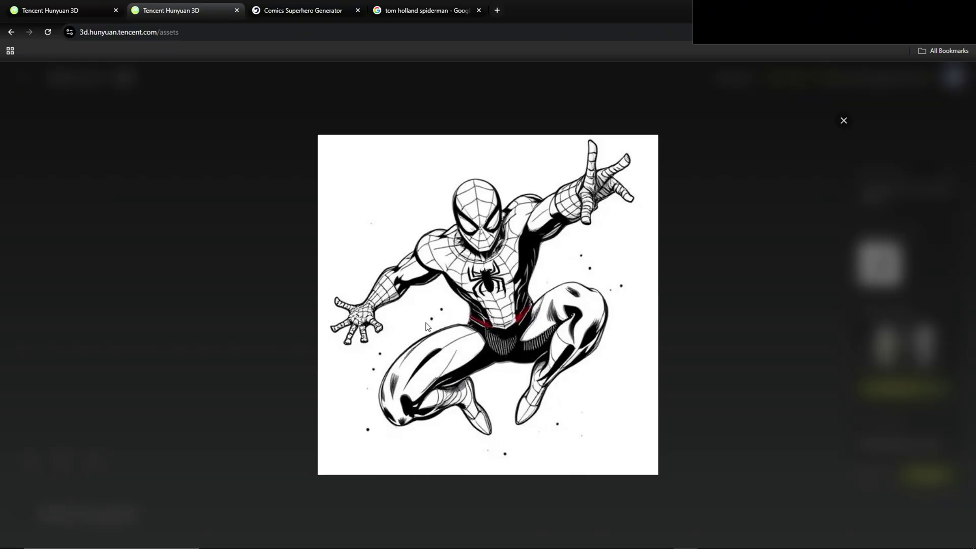
{"action": "left_click", "coordinate": [691, 333]}
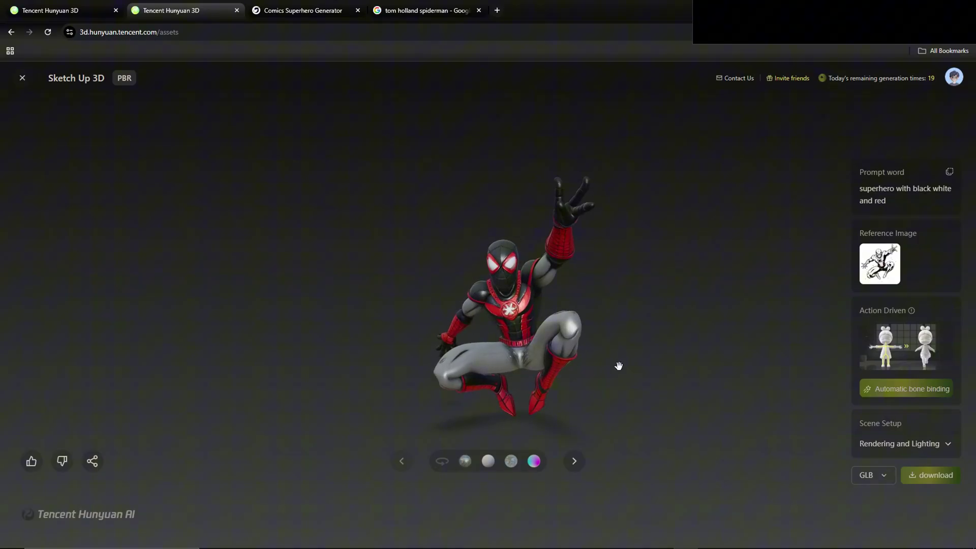
{"action": "left_click_drag", "start_coordinate": [619, 366], "coordinate": [471, 312]}
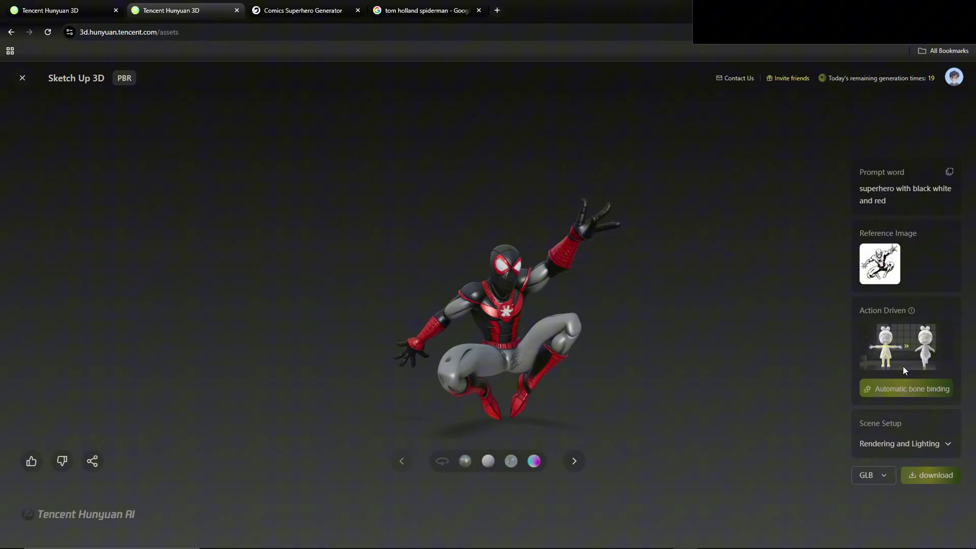
Apply automatic bone binding to Spider-Man and orbit to see its back from slightly above.
{"action": "left_click", "coordinate": [897, 389]}
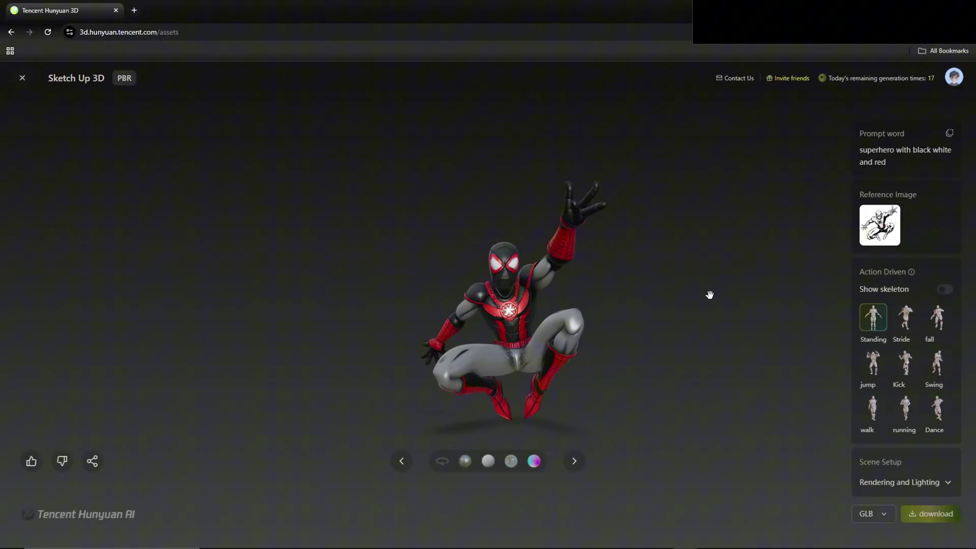
{"action": "mouse_move", "coordinate": [697, 299]}
{"action": "left_mouse_down"}
{"action": "mouse_move", "coordinate": [663, 298]}
{"action": "mouse_move", "coordinate": [588, 345]}
{"action": "mouse_move", "coordinate": [653, 283]}
{"action": "mouse_move", "coordinate": [671, 311]}
{"action": "mouse_move", "coordinate": [679, 303]}
{"action": "left_mouse_up"}
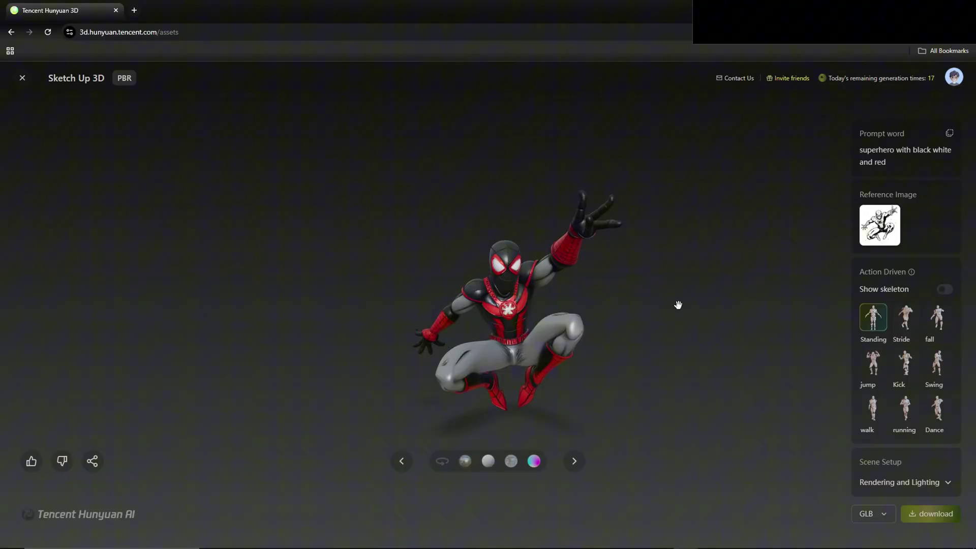
{"action": "left_click_drag", "start_coordinate": [678, 304], "coordinate": [675, 325]}
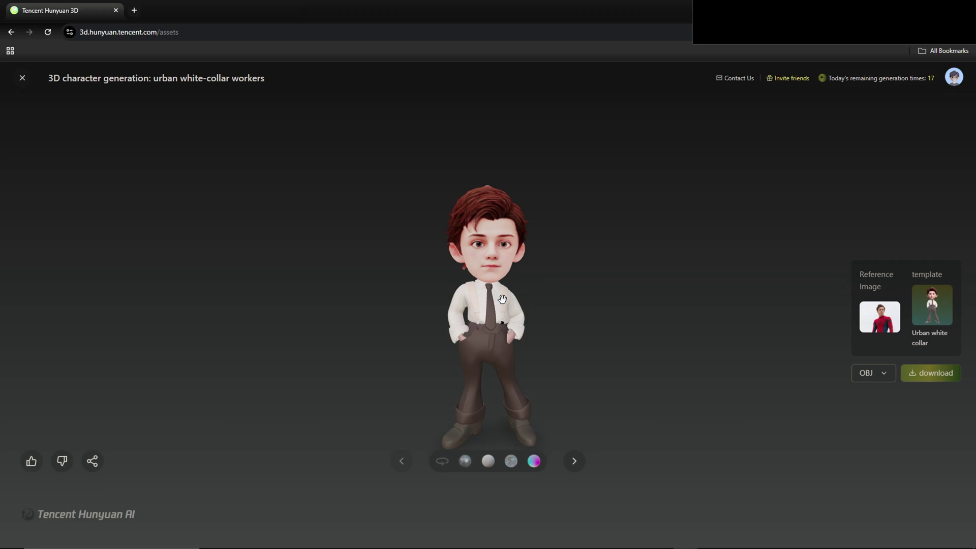
{"action": "left_click", "coordinate": [889, 327]}
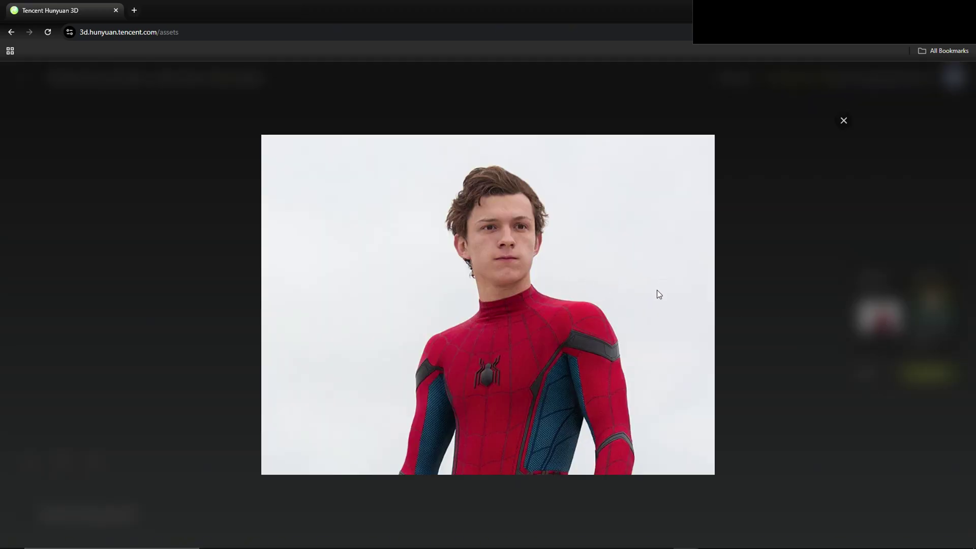
{"action": "left_click", "coordinate": [780, 244]}
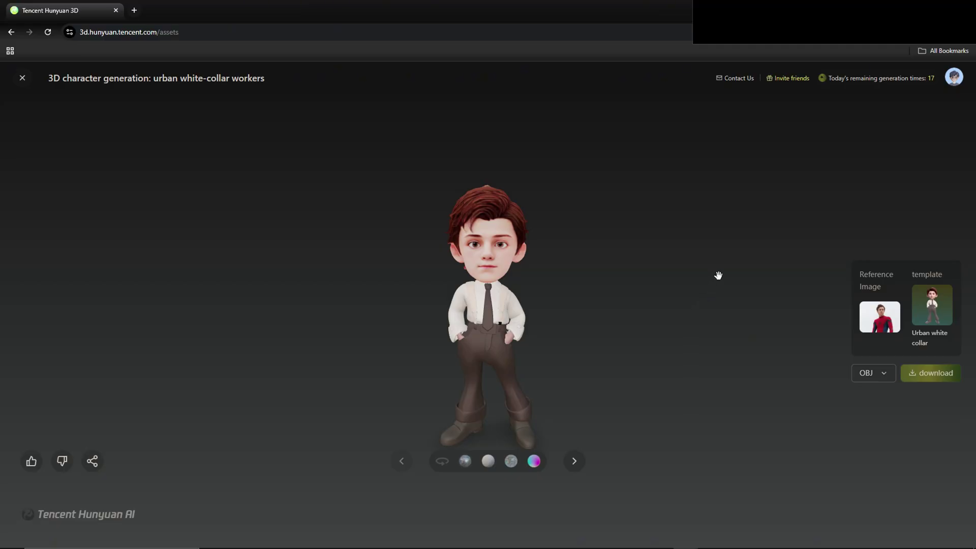
{"action": "left_click_drag", "start_coordinate": [719, 275], "coordinate": [605, 299]}
{"action": "left_click", "coordinate": [870, 324]}
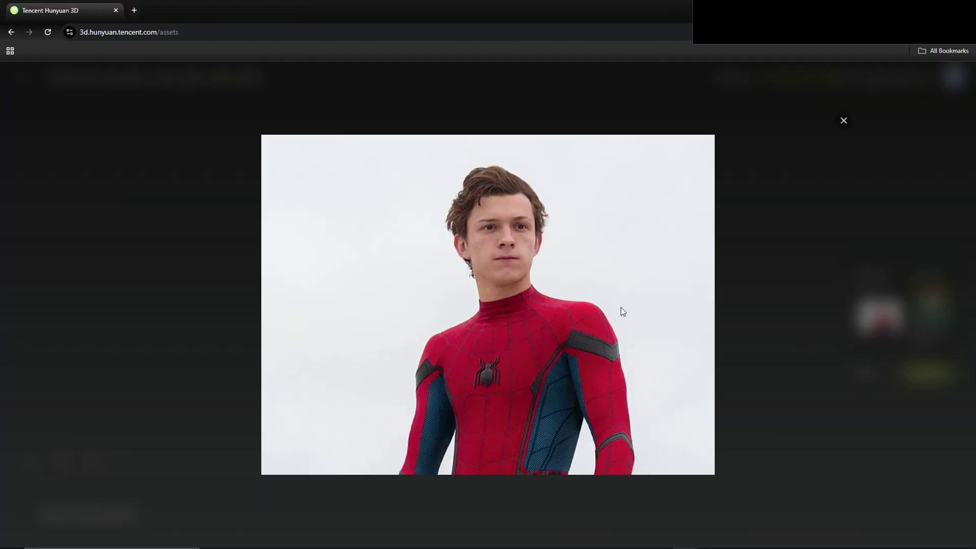
{"action": "left_click", "coordinate": [817, 278]}
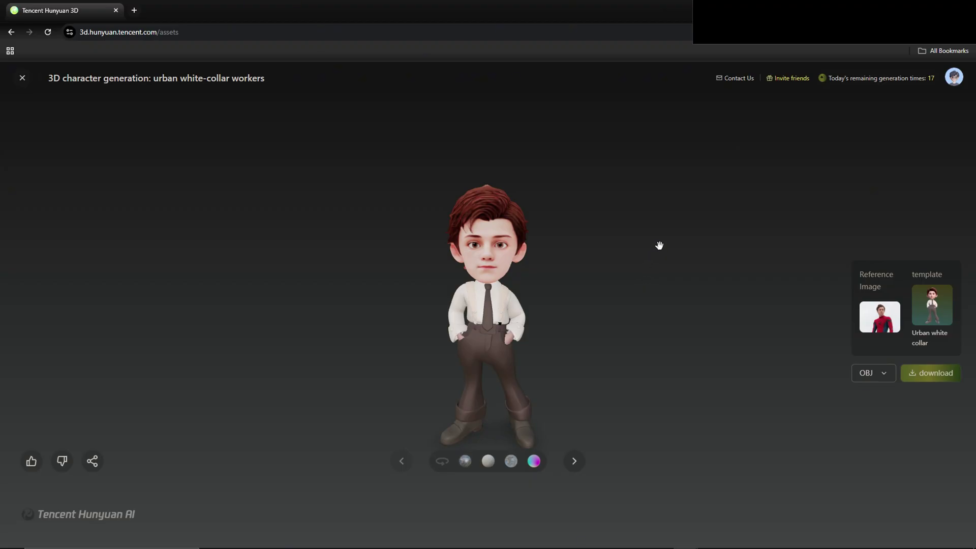
{"action": "left_click", "coordinate": [884, 333]}
{"action": "left_click", "coordinate": [782, 283]}
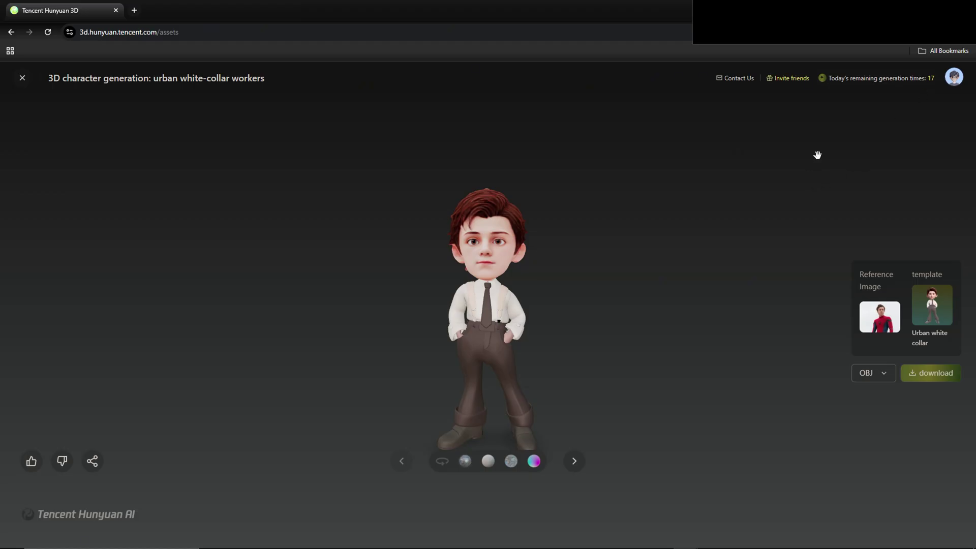
{"action": "left_click_drag", "start_coordinate": [582, 270], "coordinate": [572, 275]}
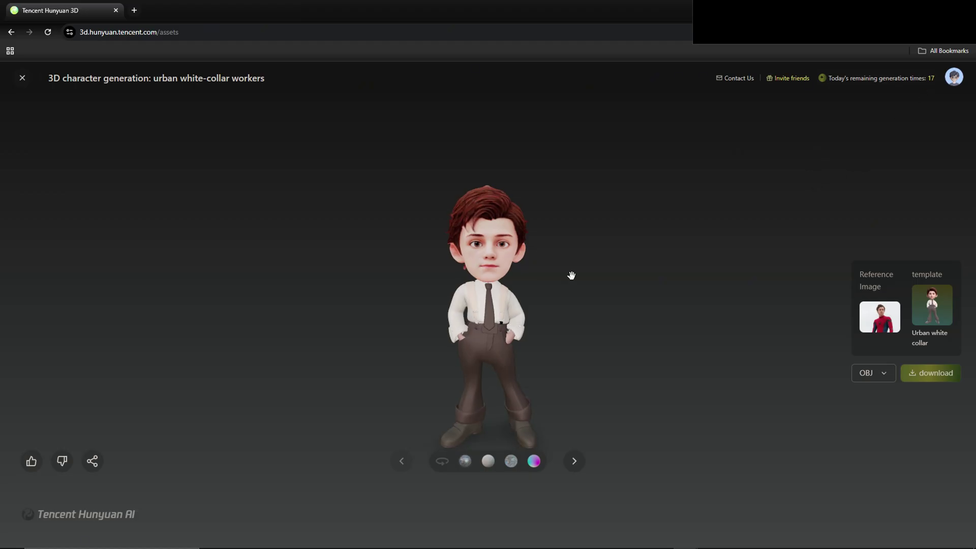